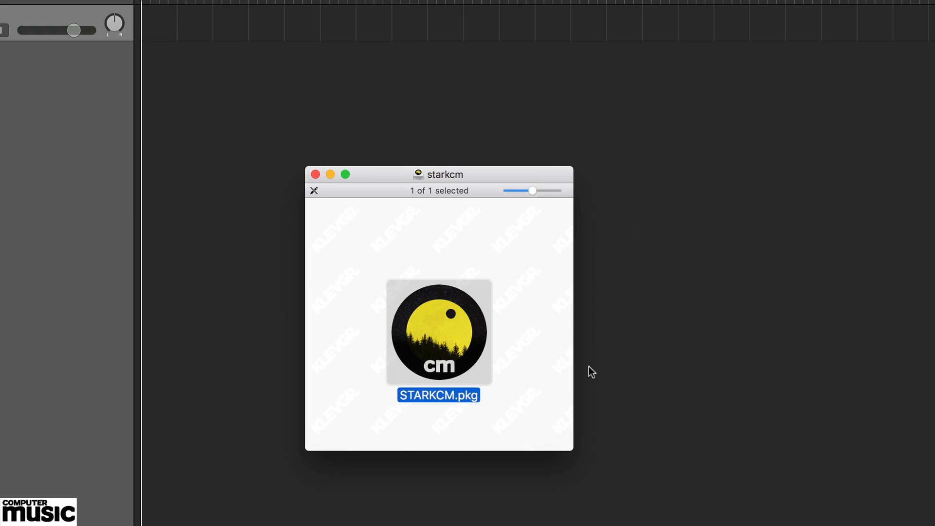
# Launch the STARKCM.pkg installer and accept its software license agreement.
pyautogui.doubleClick(445, 331)
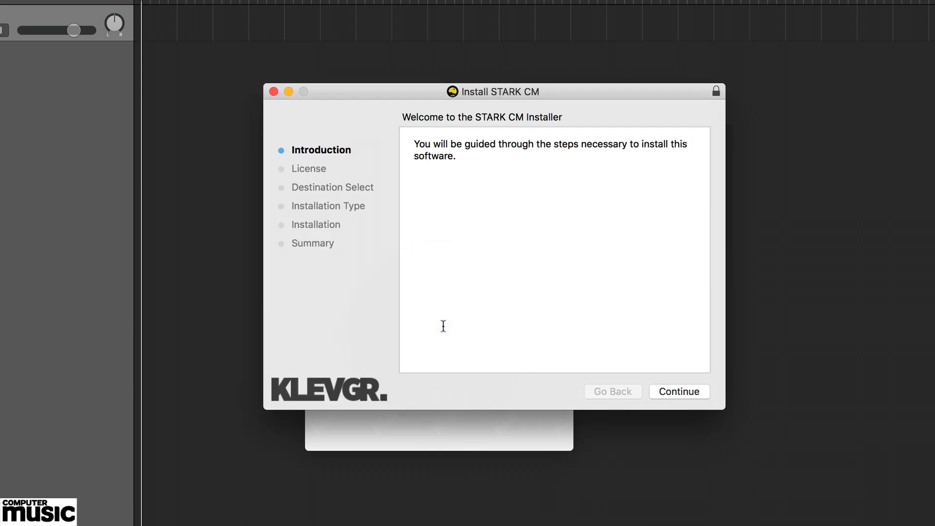
pyautogui.click(676, 390)
pyautogui.click(676, 390)
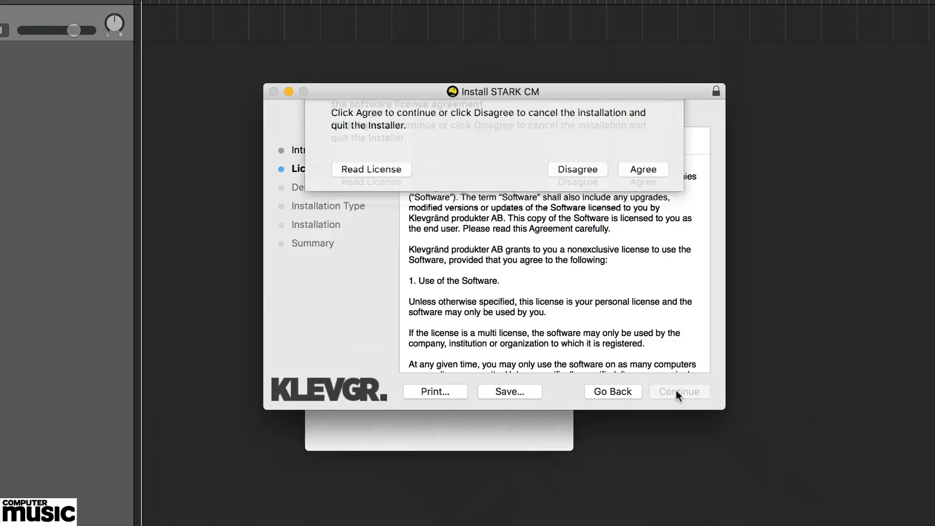
pyautogui.press('Return')
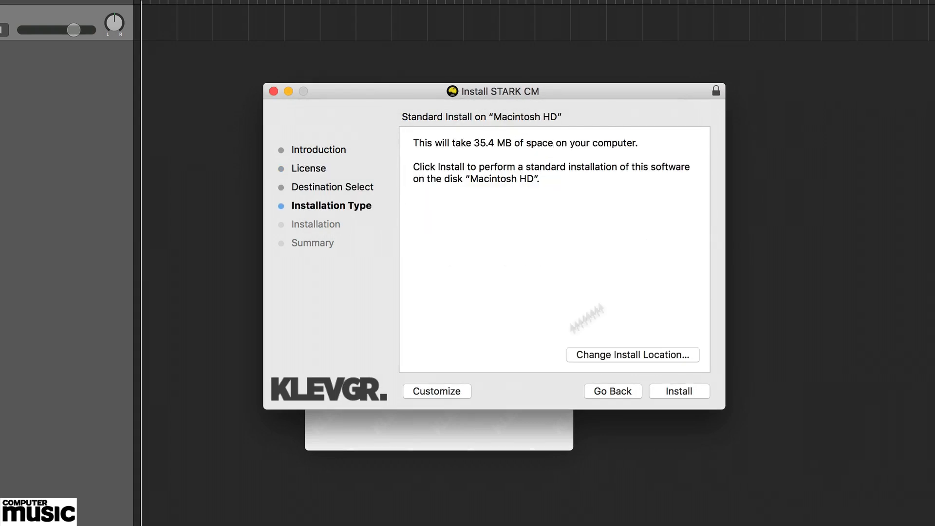
# Customize the installation to skip the AU and VST packages, keeping only VST3, and start installing.
pyautogui.click(436, 391)
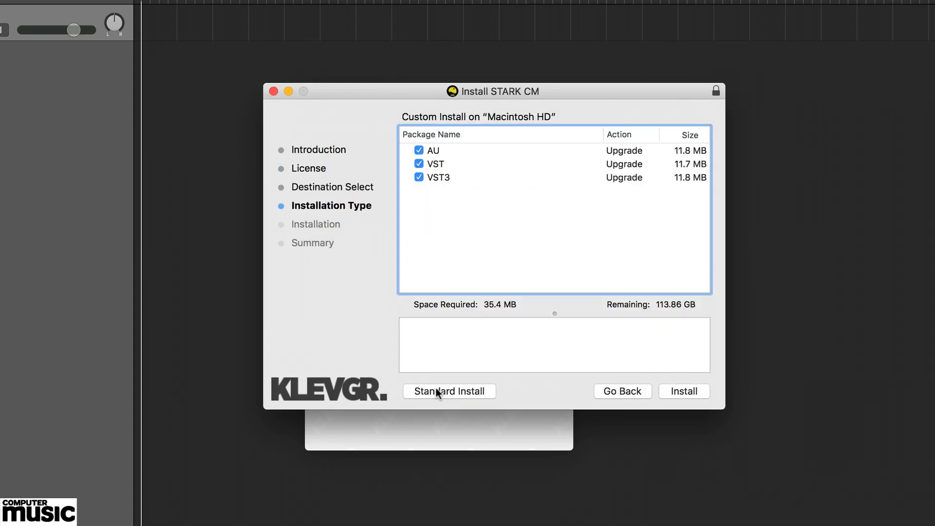
pyautogui.click(419, 164)
pyautogui.click(419, 150)
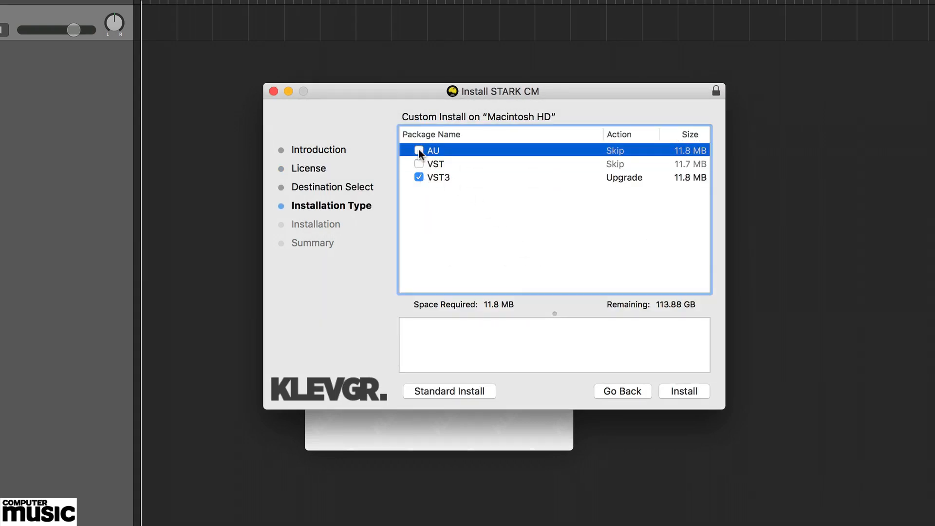
pyautogui.click(682, 390)
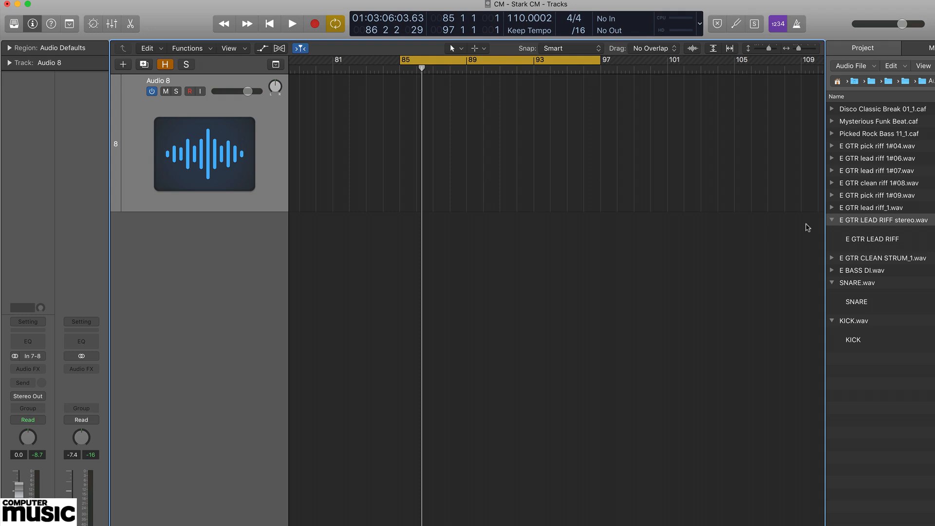
# Place E GTR LEAD RIFF stereo.wav on the Audio 8 track at bar 85 and insert STARK CM as a stereo effect.
pyautogui.moveTo(867, 220); pyautogui.dragTo(402, 126)
pyautogui.click(39, 370)
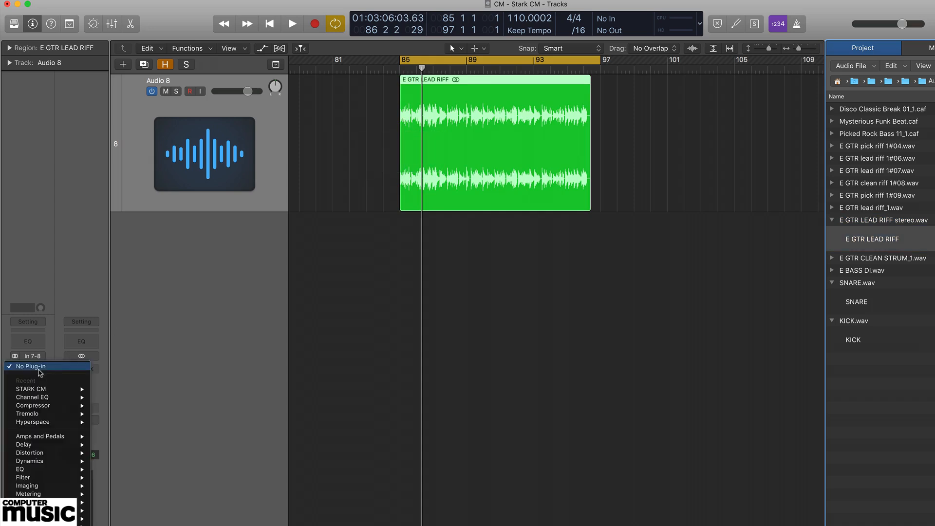
pyautogui.moveTo(59, 390)
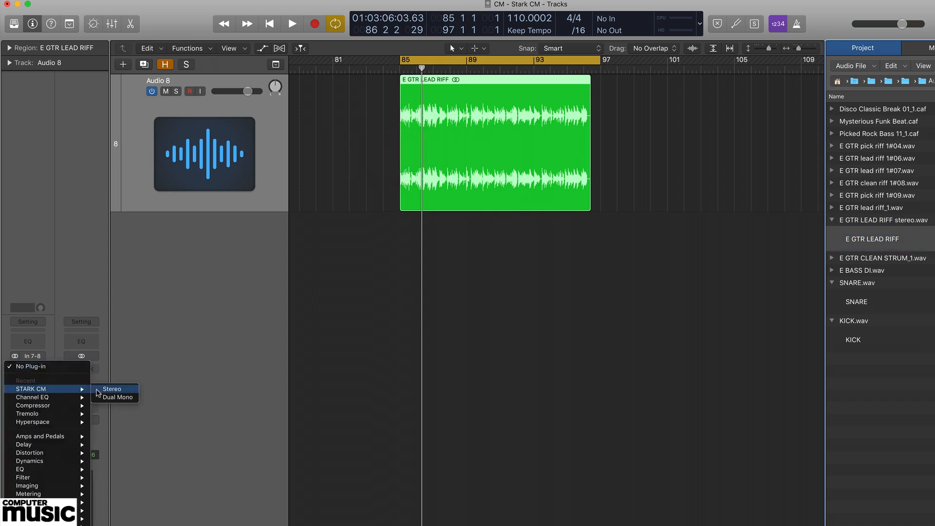
pyautogui.click(111, 389)
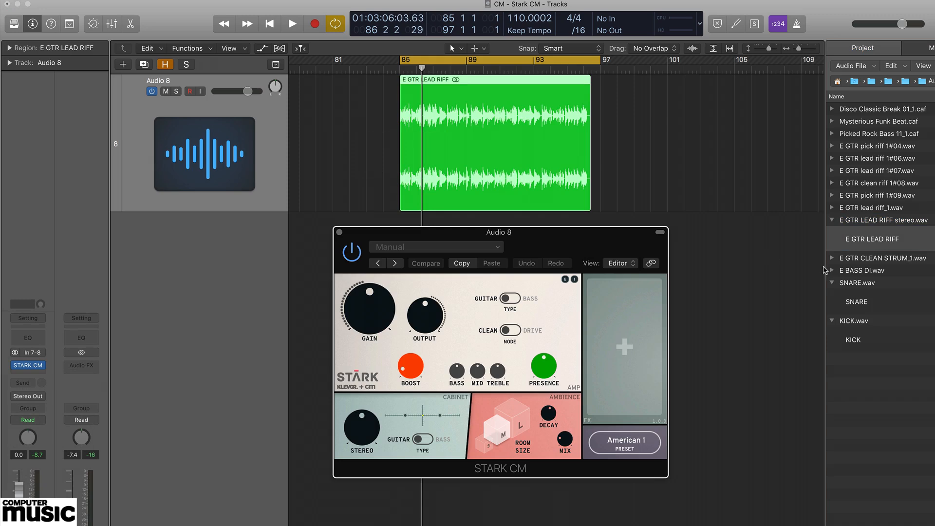
# Hide the project browser and load the STARK CM factory preset Pres 0: Untitled.
pyautogui.press('f')
pyautogui.moveTo(592, 234); pyautogui.dragTo(645, 231)
pyautogui.click(531, 244)
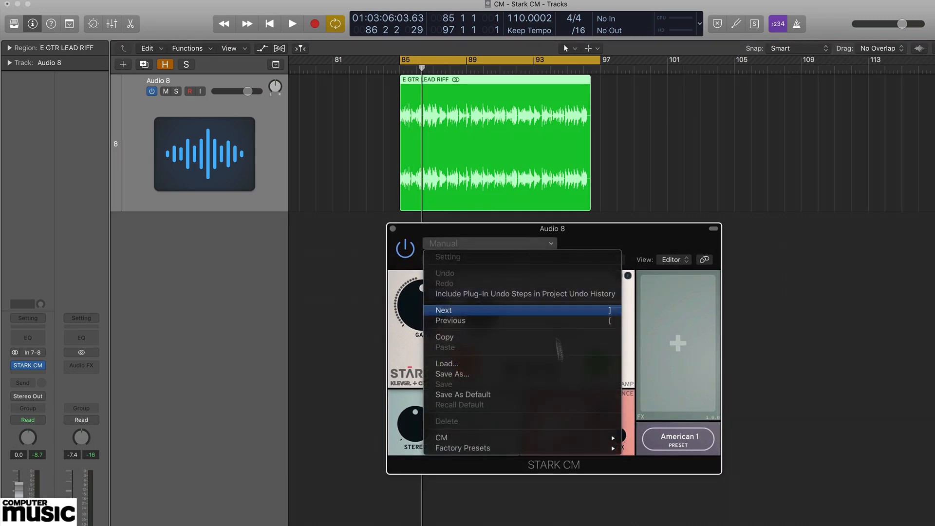
pyautogui.moveTo(554, 447)
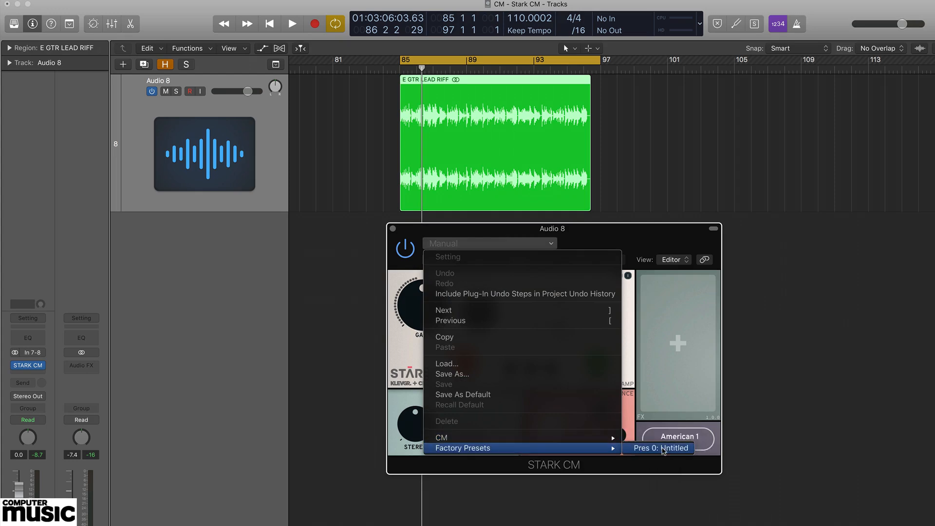
pyautogui.click(661, 448)
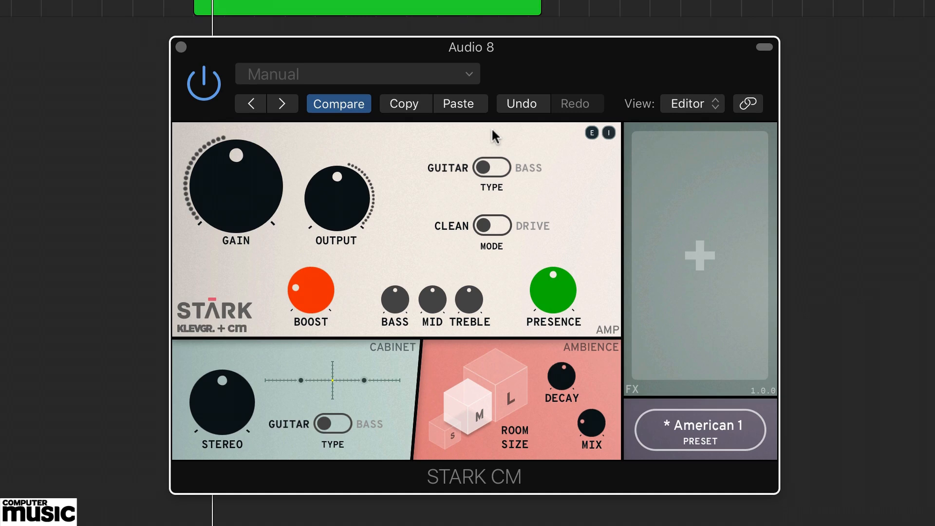
# Turn the ambience mix fully down, raise the amp gain to about 12.73 dB and reduce the amp output to compensate.
pyautogui.moveTo(591, 431); pyautogui.dragTo(585, 463)
pyautogui.moveTo(219, 202); pyautogui.dragTo(216, 131)
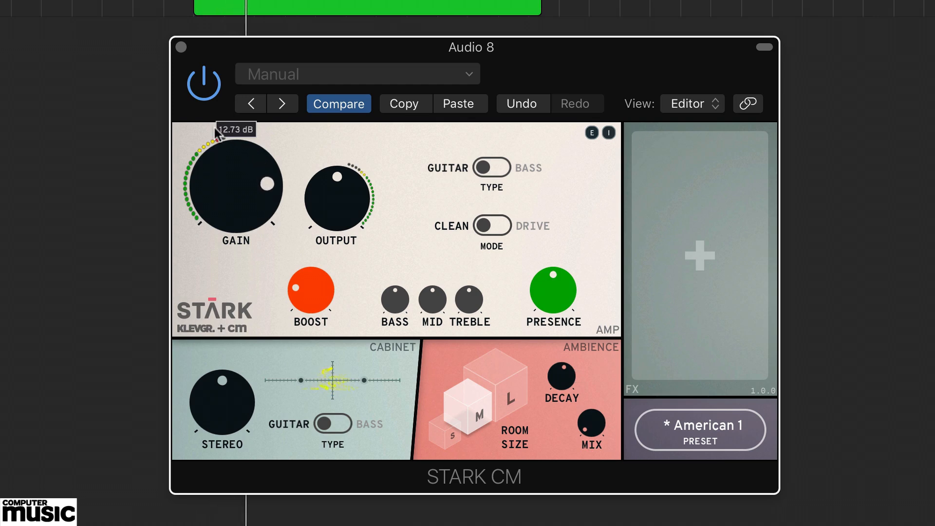
pyautogui.moveTo(351, 184); pyautogui.dragTo(340, 223)
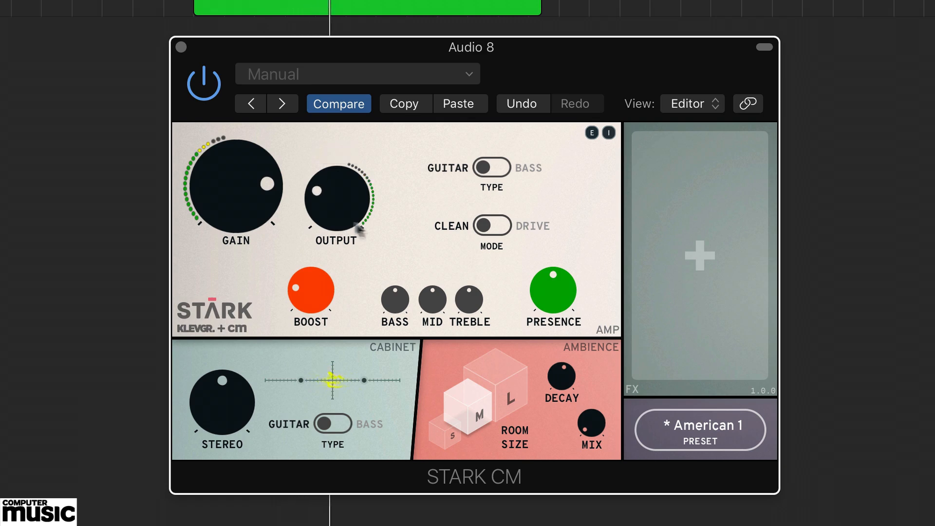
# Switch the amp mode to Drive and raise Boost well above its midpoint.
pyautogui.click(501, 222)
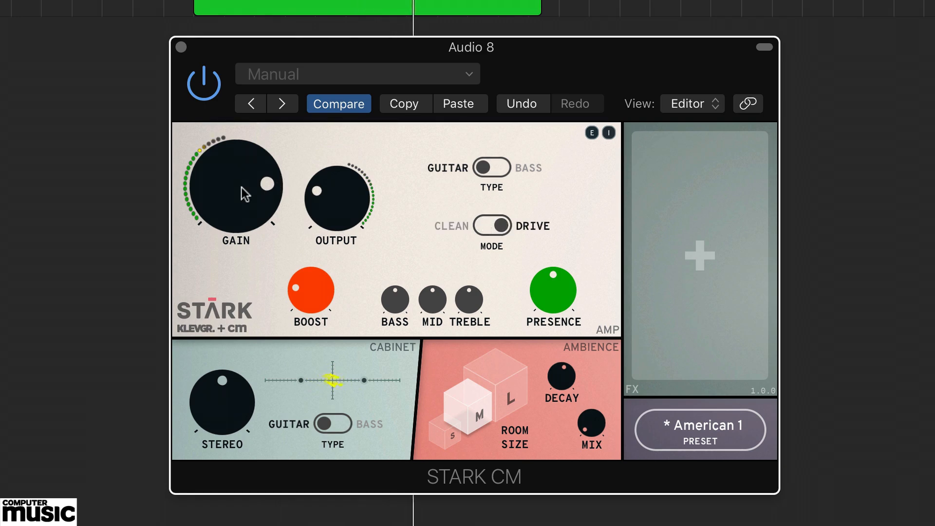
pyautogui.moveTo(302, 294); pyautogui.dragTo(297, 214)
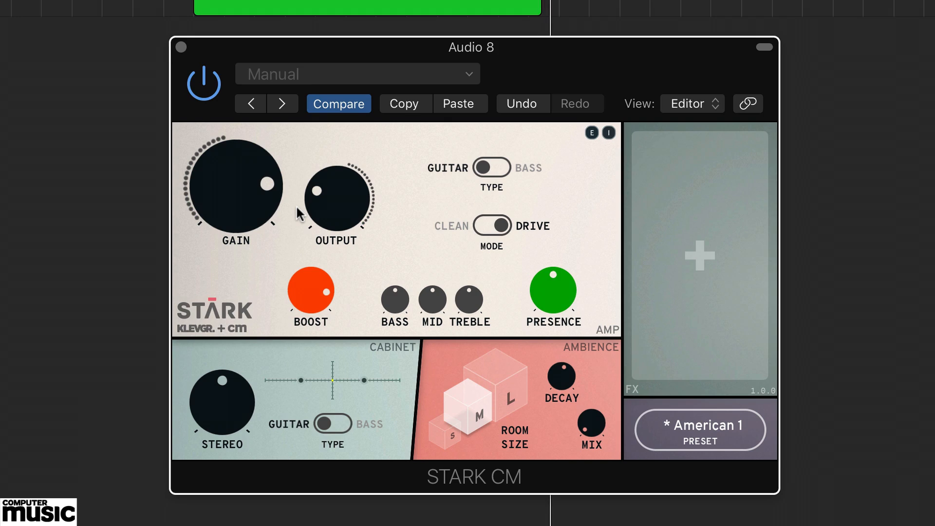
# Load Distortion+ into the empty FX slot and play the riff with its Drive turned down to minimum.
pyautogui.click(709, 216)
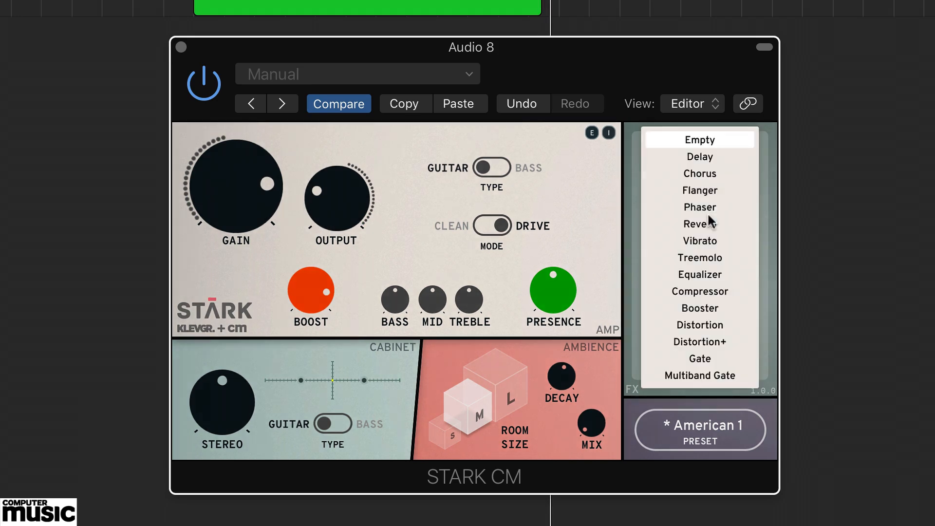
pyautogui.click(710, 343)
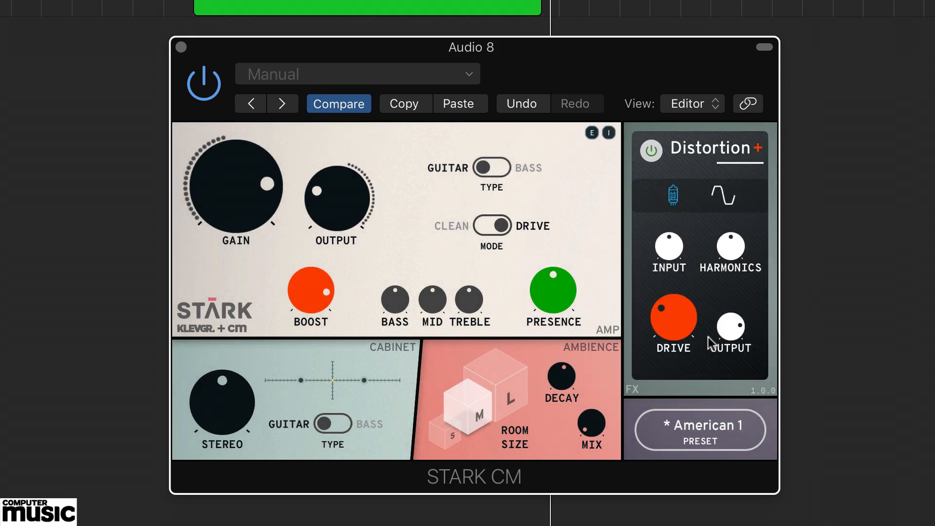
pyautogui.moveTo(675, 324); pyautogui.dragTo(679, 372)
pyautogui.press('space')
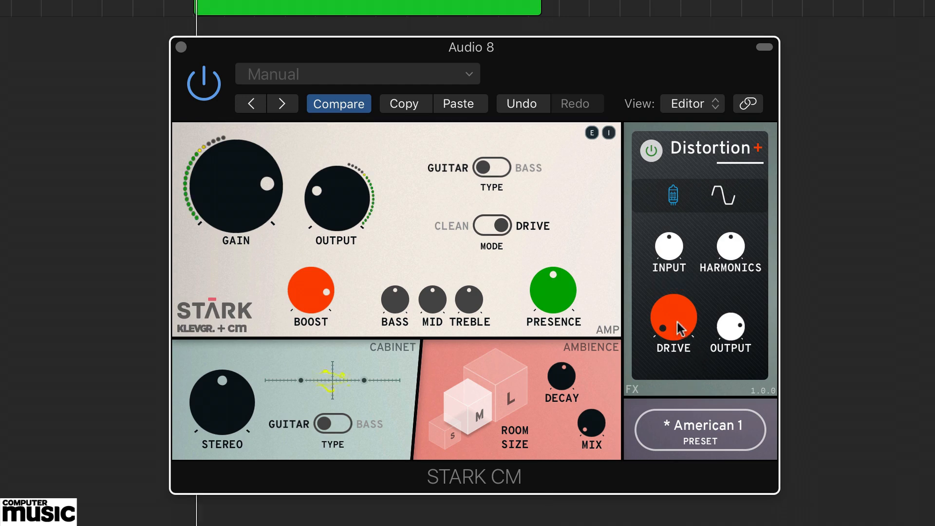
# Raise the Distortion+ Drive to roughly a third of its range and lower the pedal's output.
pyautogui.moveTo(676, 327); pyautogui.dragTo(668, 292)
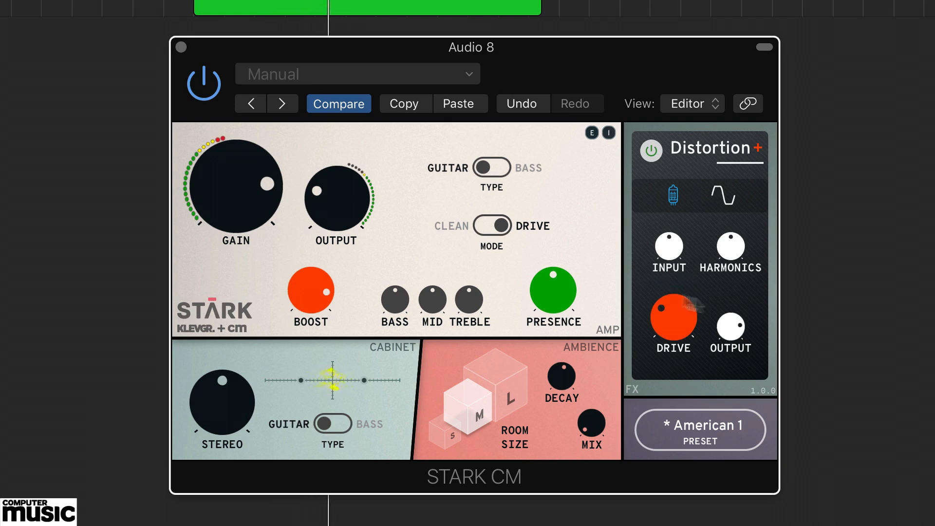
pyautogui.click(732, 327)
pyautogui.moveTo(732, 328); pyautogui.dragTo(732, 399)
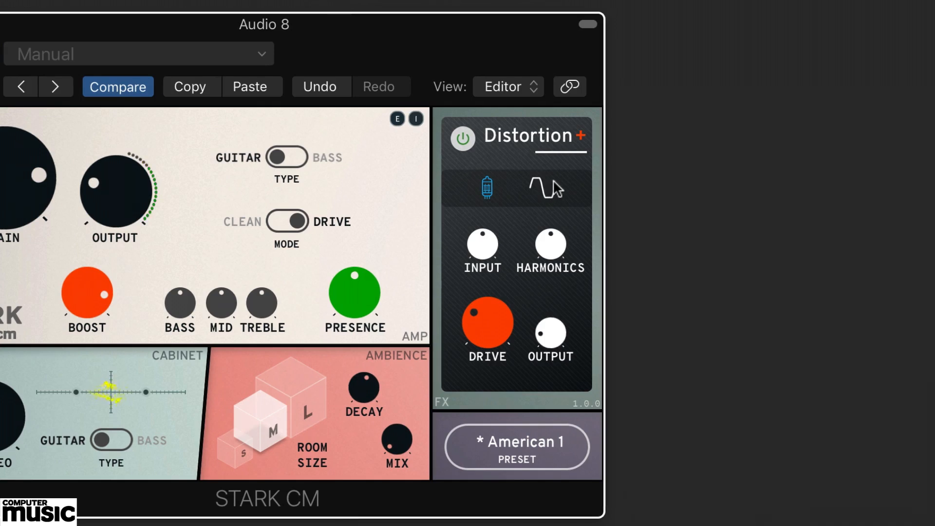
# Compare the tube and waveform modes of Distortion+, finishing on the waveform mode.
pyautogui.click(547, 187)
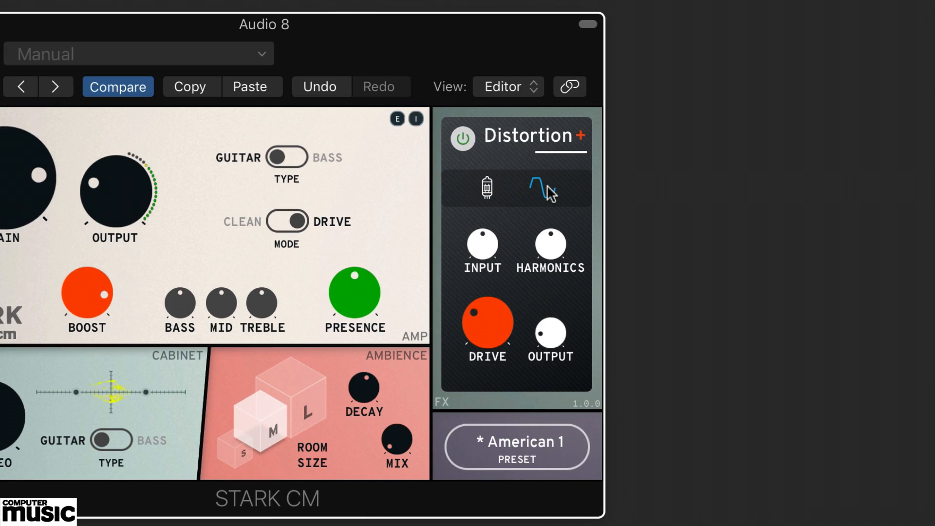
pyautogui.click(488, 188)
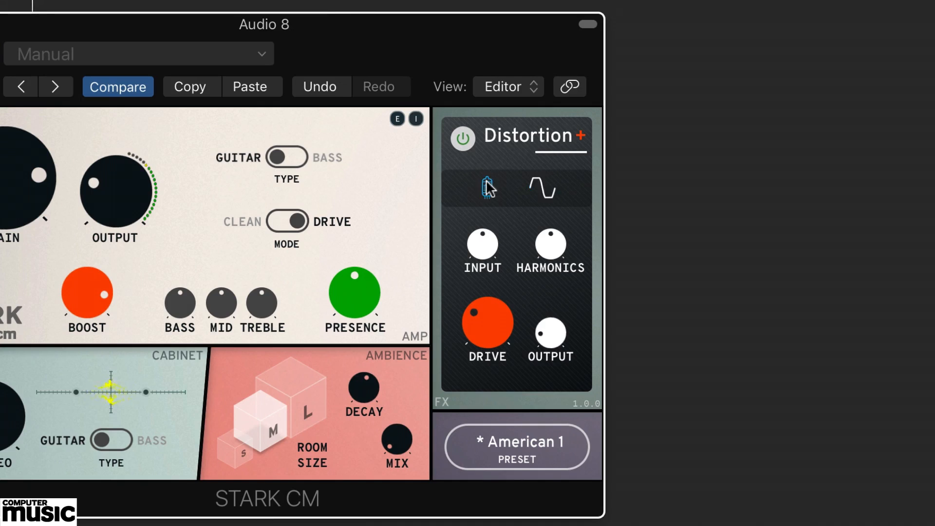
pyautogui.click(541, 188)
# Audition the Distortion+ Harmonics control at its extremes in both modes, settling moderately above the midpoint in waveform mode.
pyautogui.moveTo(554, 253)
pyautogui.moveTo(554, 253); pyautogui.dragTo(545, 187)
pyautogui.click(490, 186)
pyautogui.click(543, 188)
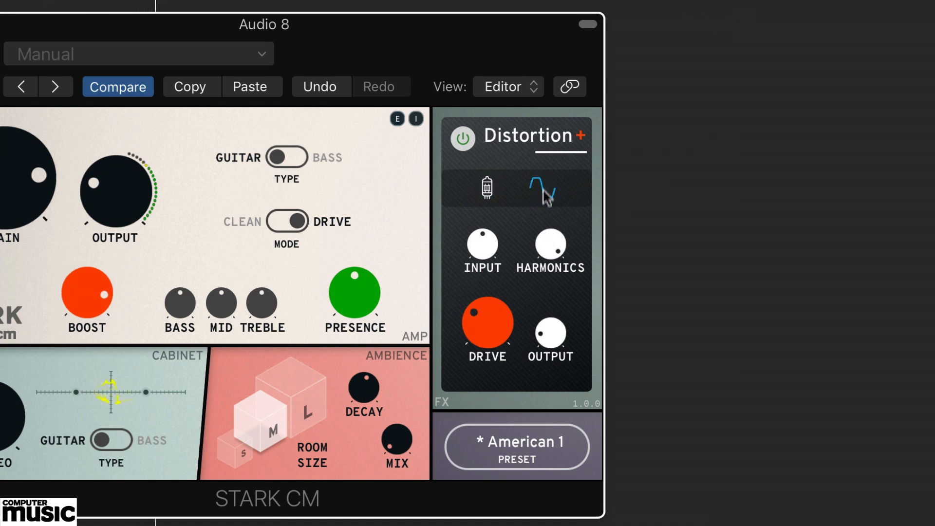
pyautogui.moveTo(549, 242); pyautogui.dragTo(549, 353)
pyautogui.moveTo(558, 243); pyautogui.dragTo(554, 208)
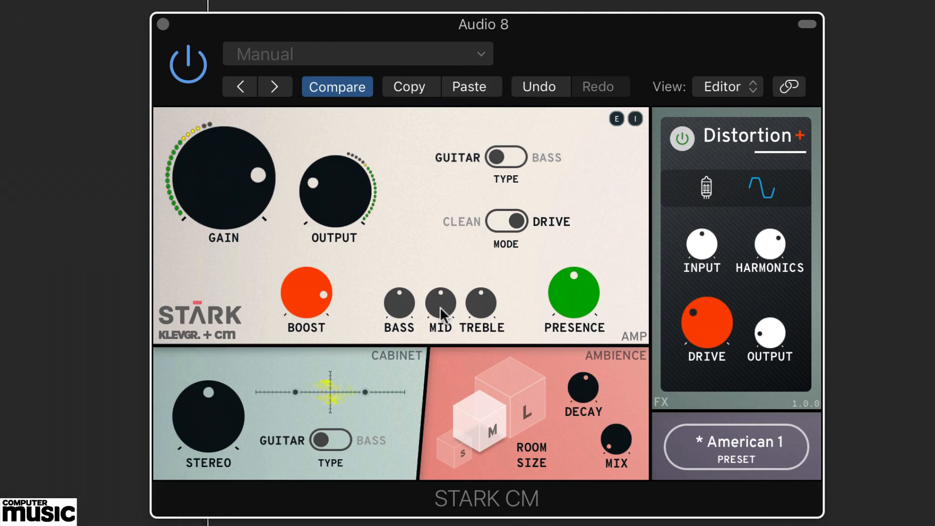
# Raise the amp's Bass and Mid controls above centre and reduce Presence below its midpoint.
pyautogui.moveTo(413, 306); pyautogui.dragTo(404, 260)
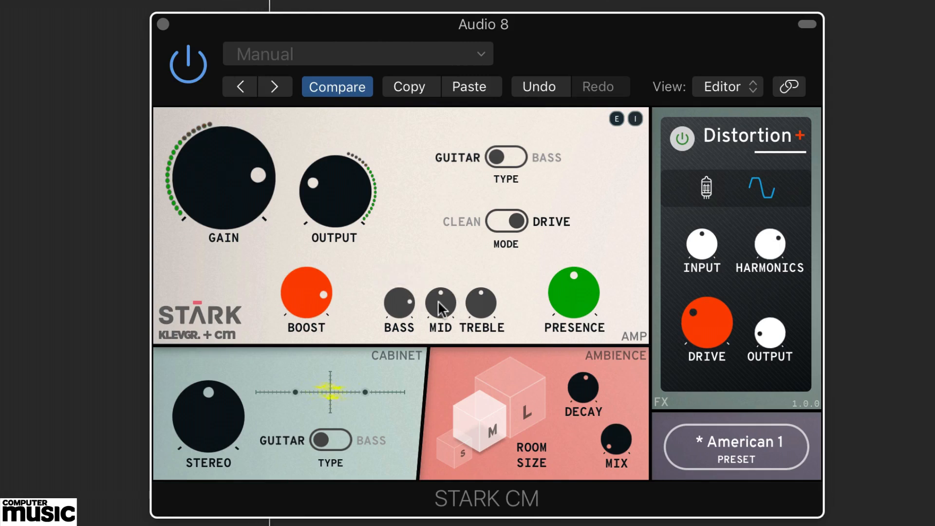
pyautogui.moveTo(440, 299); pyautogui.dragTo(440, 270)
pyautogui.moveTo(440, 226); pyautogui.dragTo(431, 251)
pyautogui.moveTo(398, 307); pyautogui.dragTo(398, 305)
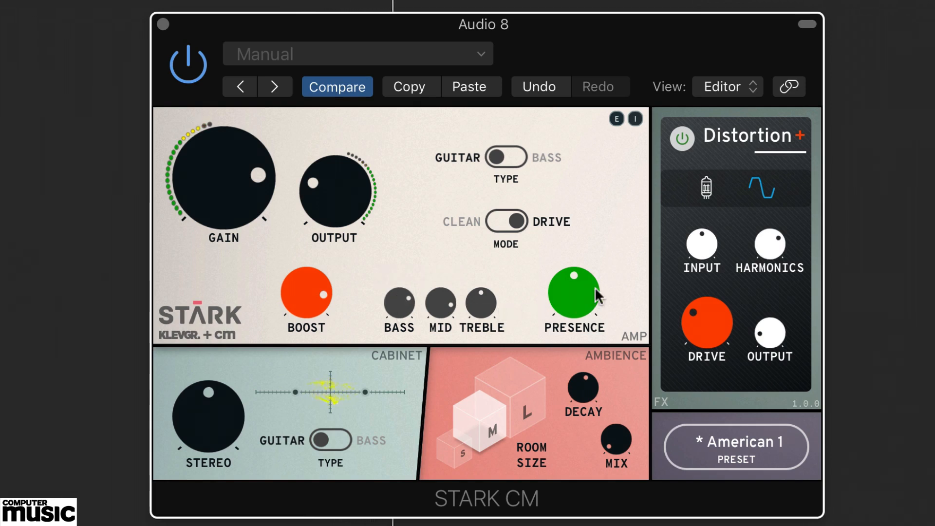
pyautogui.moveTo(568, 313)
pyautogui.mouseDown()
pyautogui.moveTo(555, 334)
pyautogui.moveTo(557, 320)
pyautogui.mouseUp()
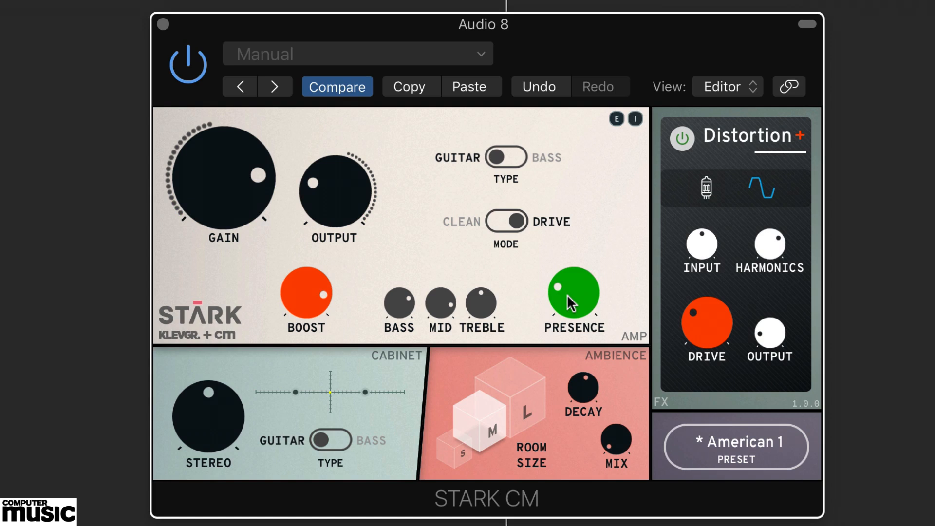
# Play the riff and try the Bass cabinet type before returning to Guitar.
pyautogui.press('space')
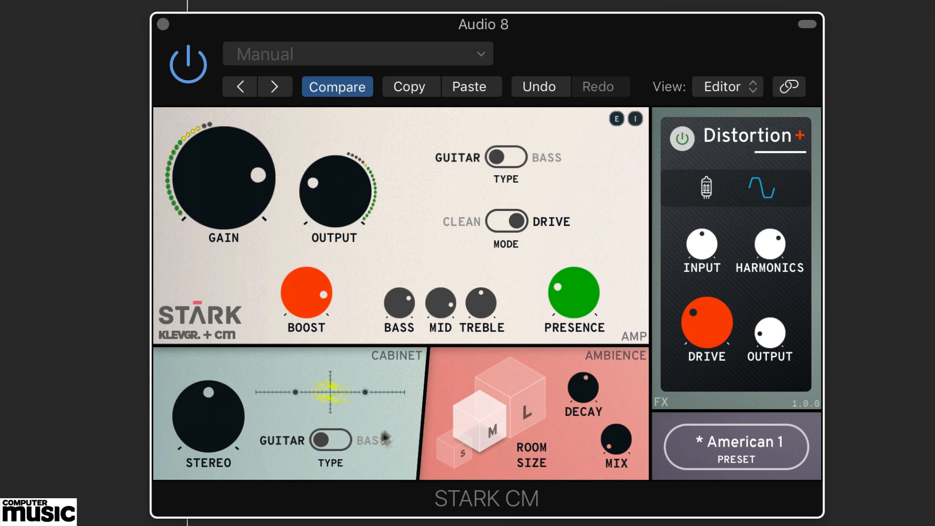
pyautogui.click(341, 439)
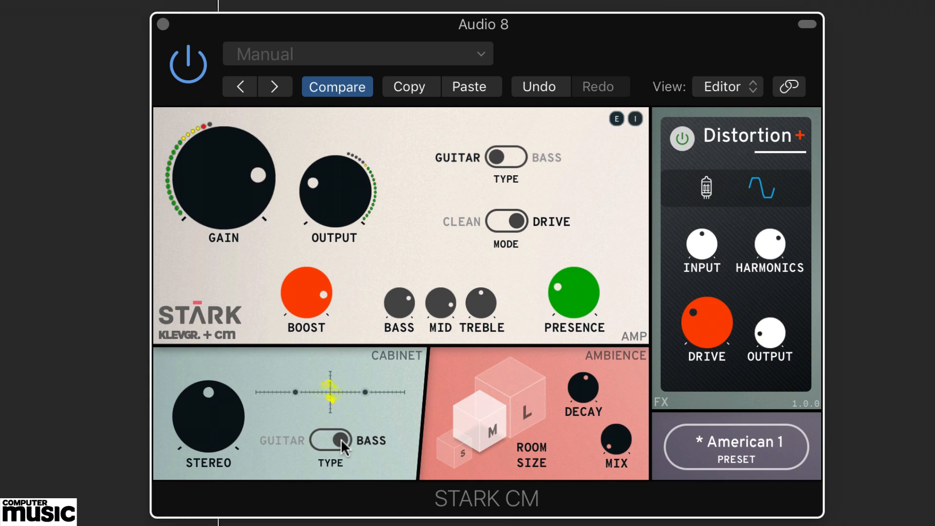
pyautogui.click(317, 437)
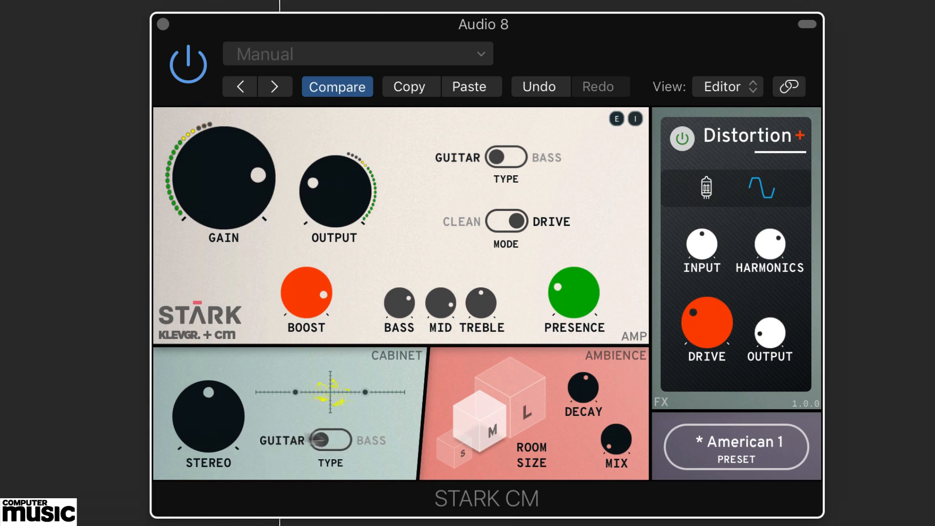
# Collapse the cabinet's Stereo control to minimum, then widen it past its midpoint.
pyautogui.moveTo(203, 434); pyautogui.dragTo(200, 487)
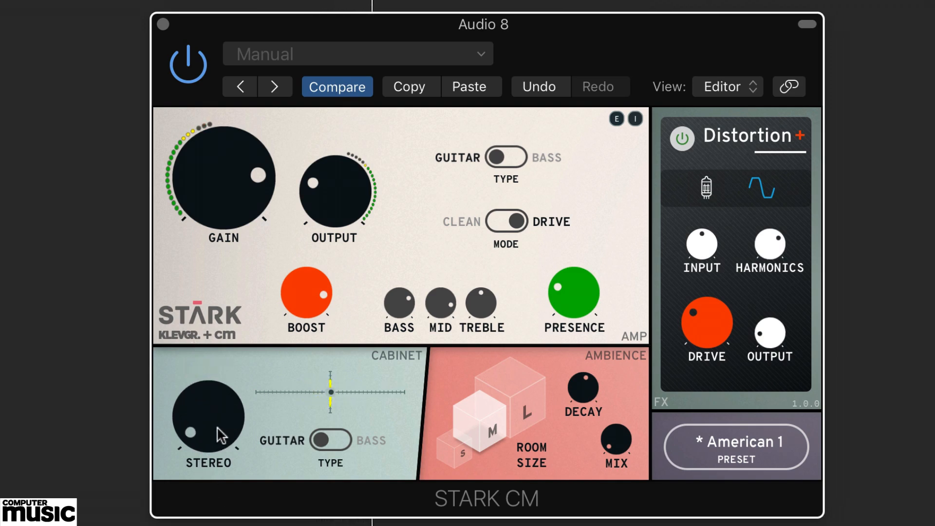
pyautogui.moveTo(215, 444); pyautogui.dragTo(211, 390)
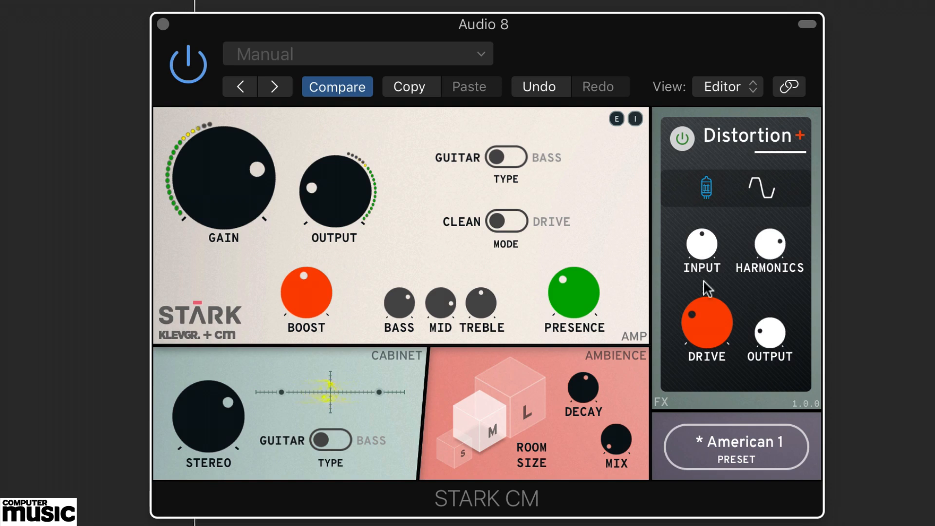
# Balance a lower amp gain of about -13.93 dB against a Distortion+ output raised to near maximum.
pyautogui.moveTo(776, 329)
pyautogui.moveTo(774, 323); pyautogui.dragTo(776, 275)
pyautogui.moveTo(234, 171); pyautogui.dragTo(236, 326)
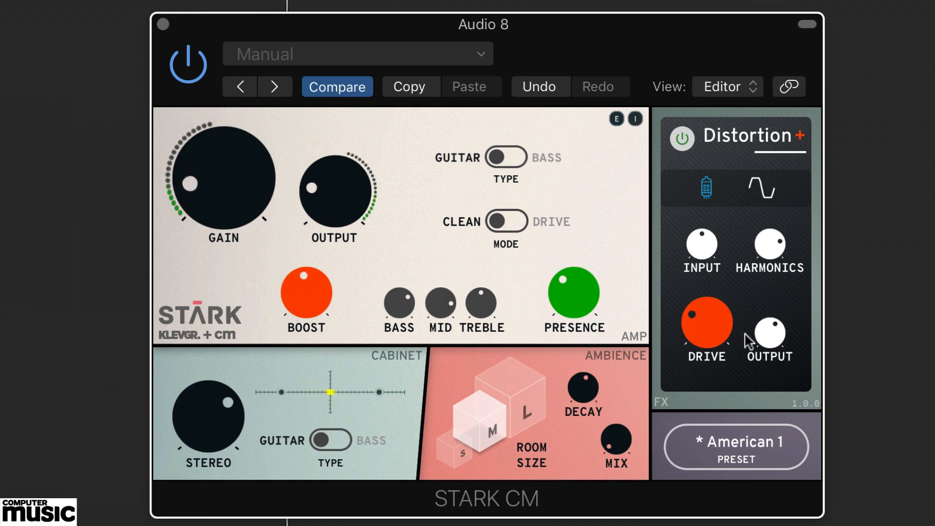
pyautogui.moveTo(768, 337); pyautogui.dragTo(770, 316)
pyautogui.moveTo(255, 177); pyautogui.dragTo(243, 147)
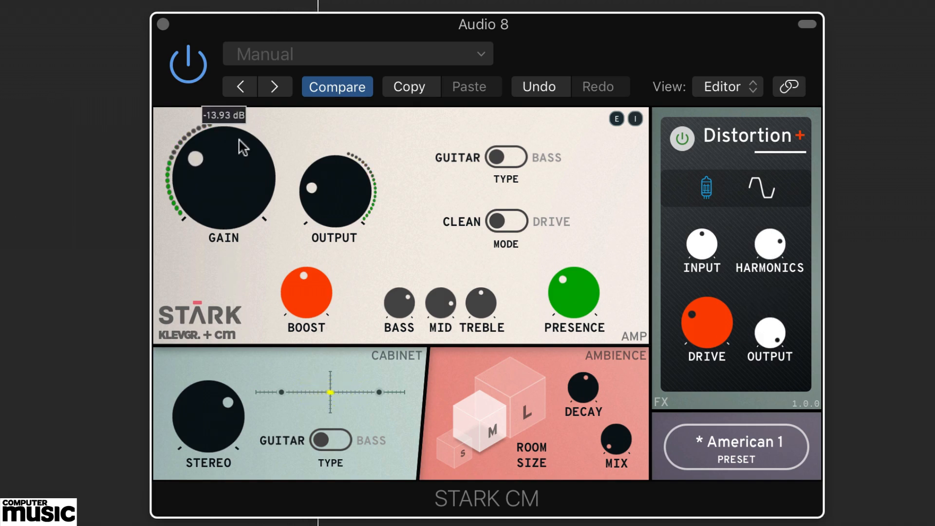
# Reduce the Distortion+ output to near minimum, then rebalance the amp's Gain and Output levels.
pyautogui.moveTo(769, 333); pyautogui.dragTo(768, 443)
pyautogui.moveTo(224, 178); pyautogui.dragTo(210, 81)
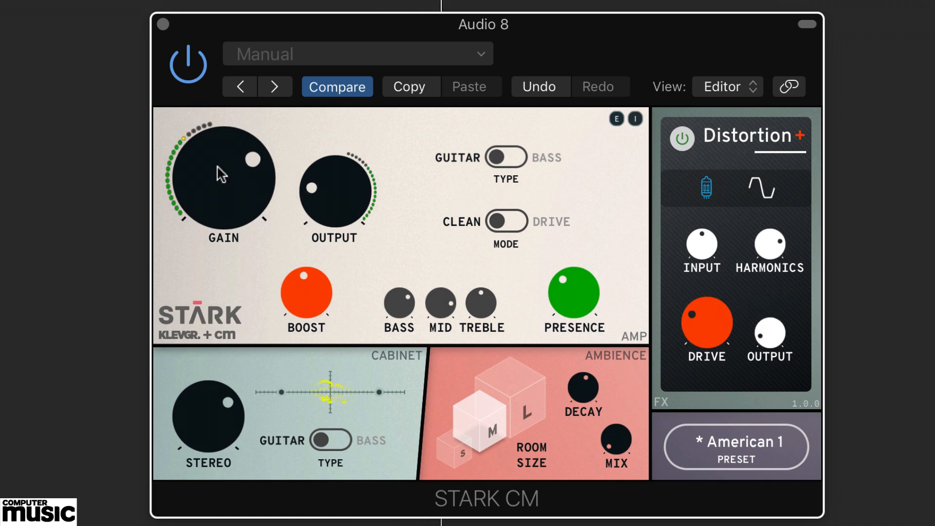
pyautogui.moveTo(223, 171); pyautogui.dragTo(217, 202)
pyautogui.moveTo(317, 187); pyautogui.dragTo(329, 170)
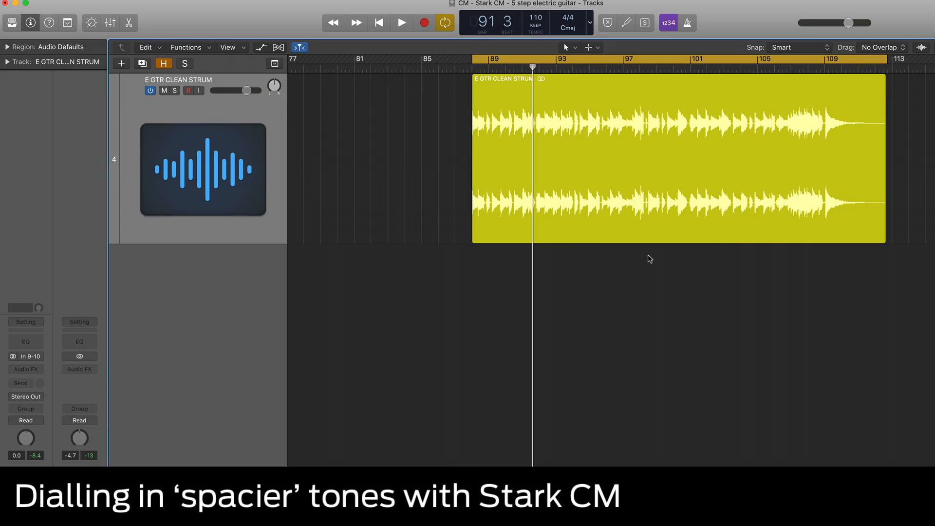
# Play the E GTR CLEAN STRUM track and insert the STARK CM plug-in on it.
pyautogui.press('space')
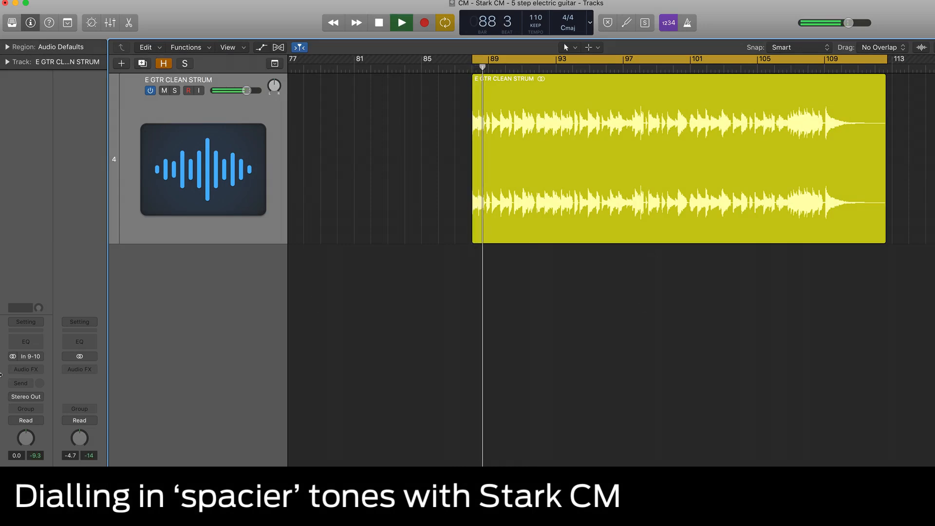
pyautogui.click(27, 369)
pyautogui.moveTo(29, 389)
pyautogui.click(110, 389)
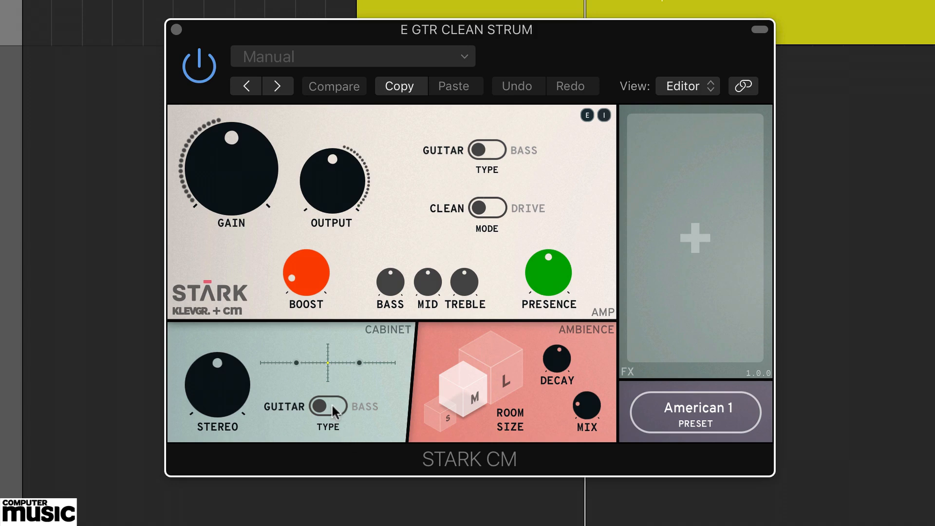
# Audition the strummed guitar while switching the cabinet type to Bass and widening its Stereo control to maximum.
pyautogui.press('space')
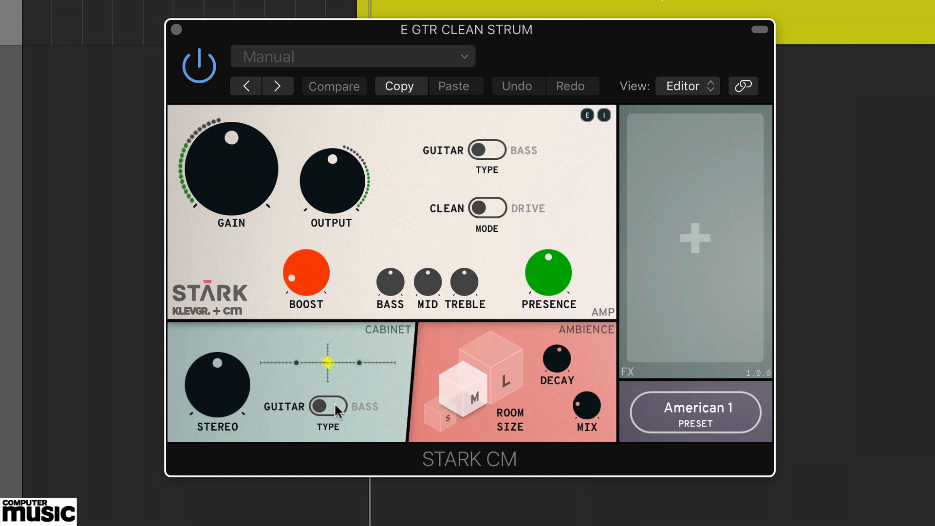
pyautogui.click(335, 404)
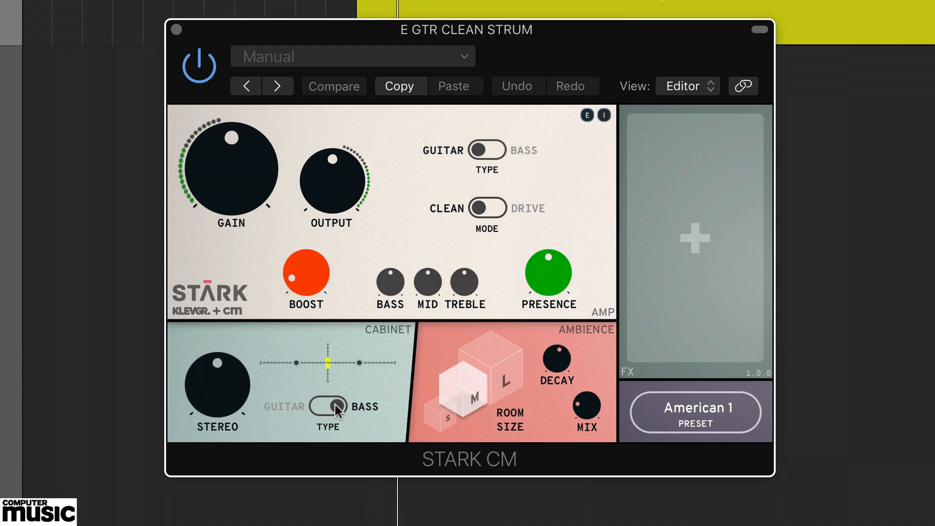
pyautogui.moveTo(210, 392); pyautogui.dragTo(239, 281)
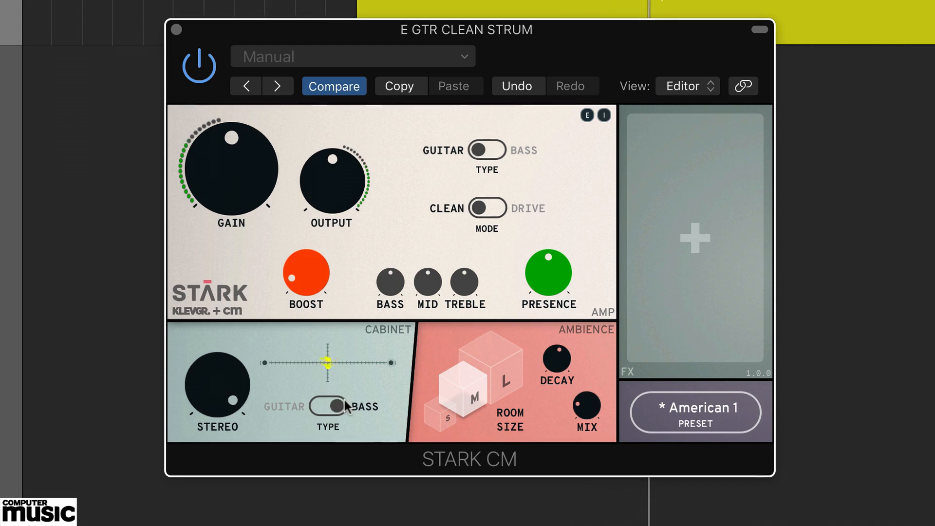
# Set the ambience to the large room size, with Decay at maximum and Mix raised to about its midpoint.
pyautogui.click(507, 377)
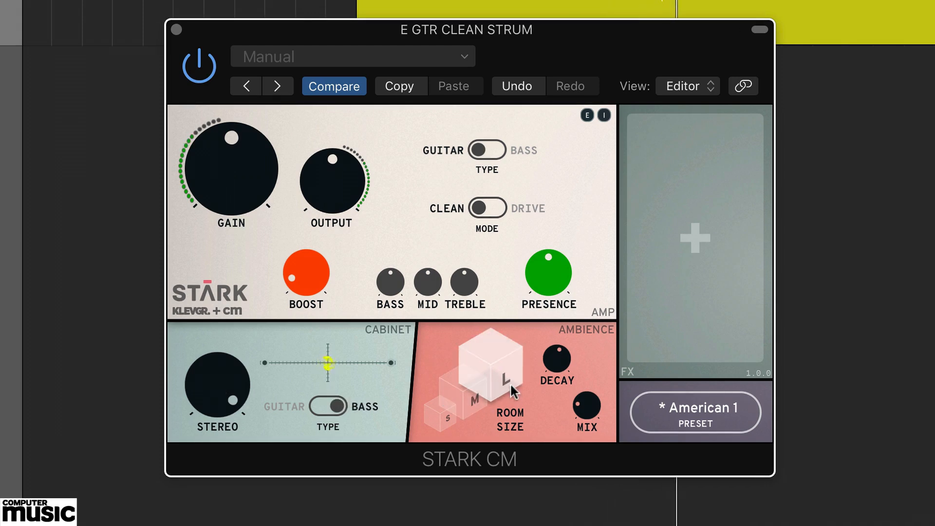
pyautogui.moveTo(557, 363); pyautogui.dragTo(555, 281)
pyautogui.moveTo(587, 405); pyautogui.dragTo(587, 366)
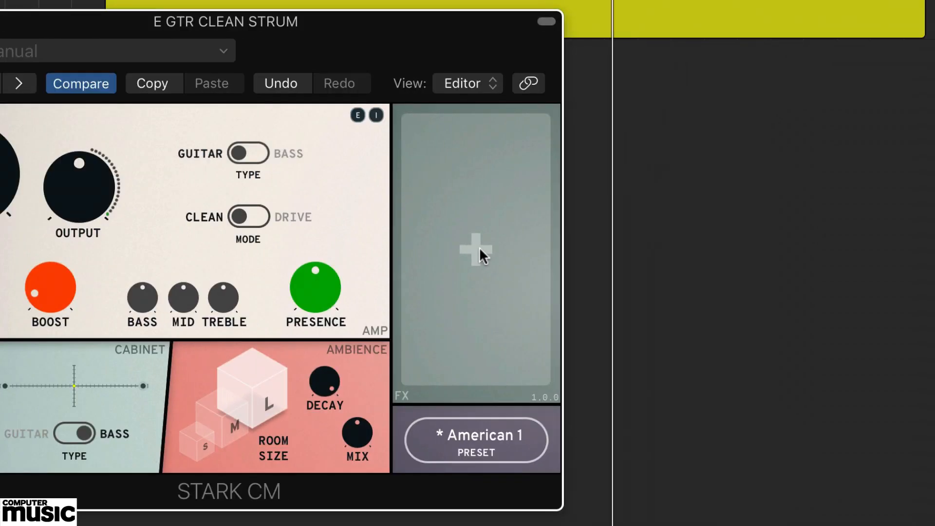
# Load the Delay effect, raising Time and Feedback above their midpoints and bringing up the HP filter.
pyautogui.click(685, 238)
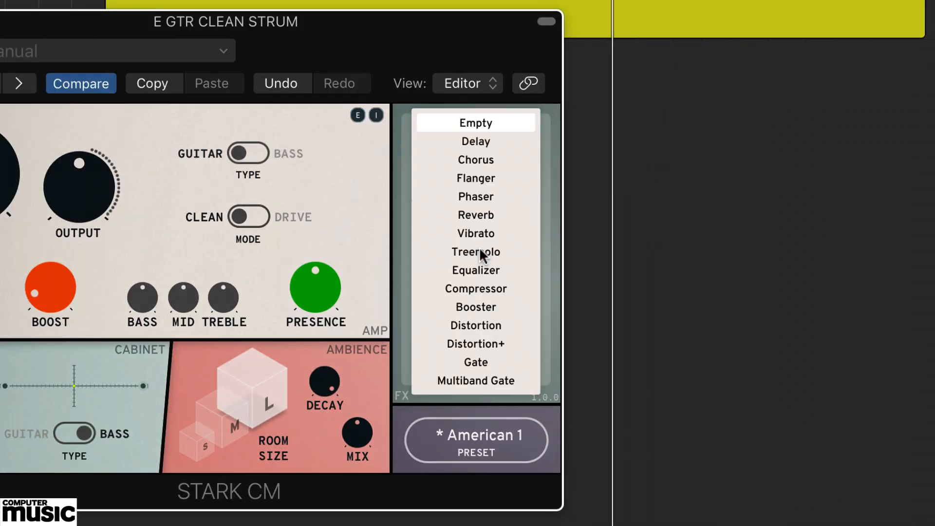
pyautogui.click(468, 140)
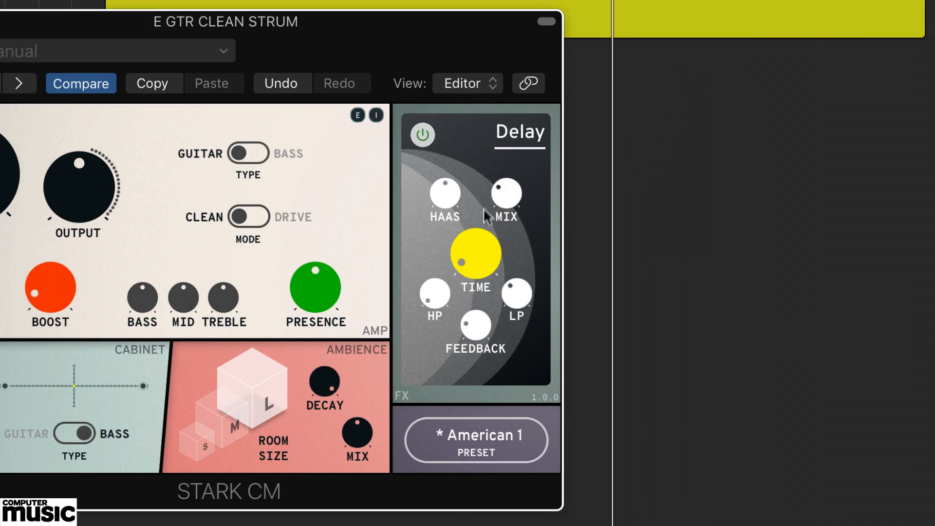
pyautogui.moveTo(478, 264); pyautogui.dragTo(478, 181)
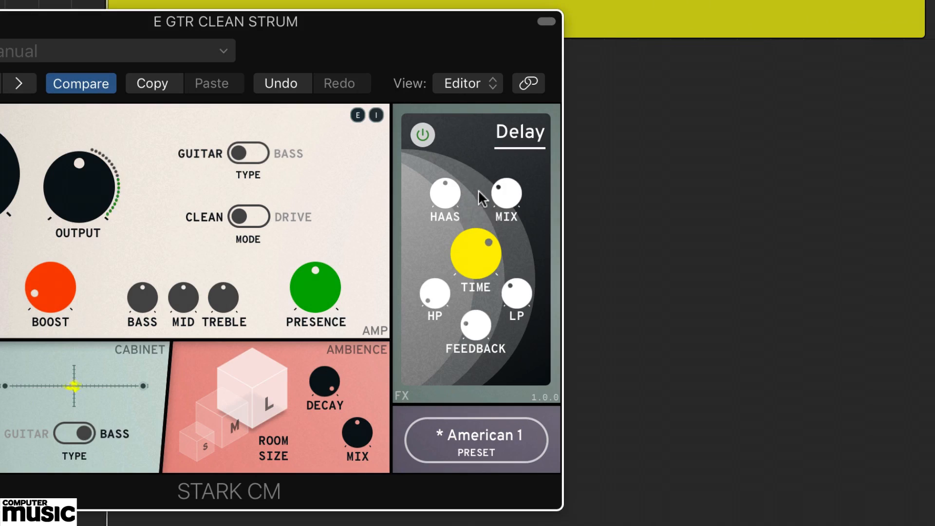
pyautogui.moveTo(476, 324); pyautogui.dragTo(475, 263)
pyautogui.moveTo(435, 306); pyautogui.dragTo(435, 267)
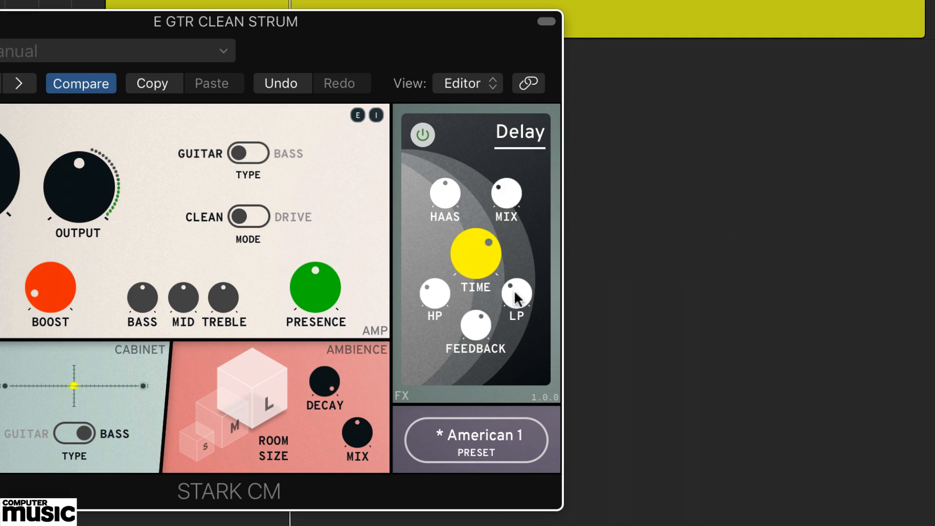
# Raise the Delay's LP well above centre, Haas to maximum and Mix slightly above its midpoint.
pyautogui.moveTo(520, 298); pyautogui.dragTo(524, 241)
pyautogui.moveTo(444, 195); pyautogui.dragTo(451, 142)
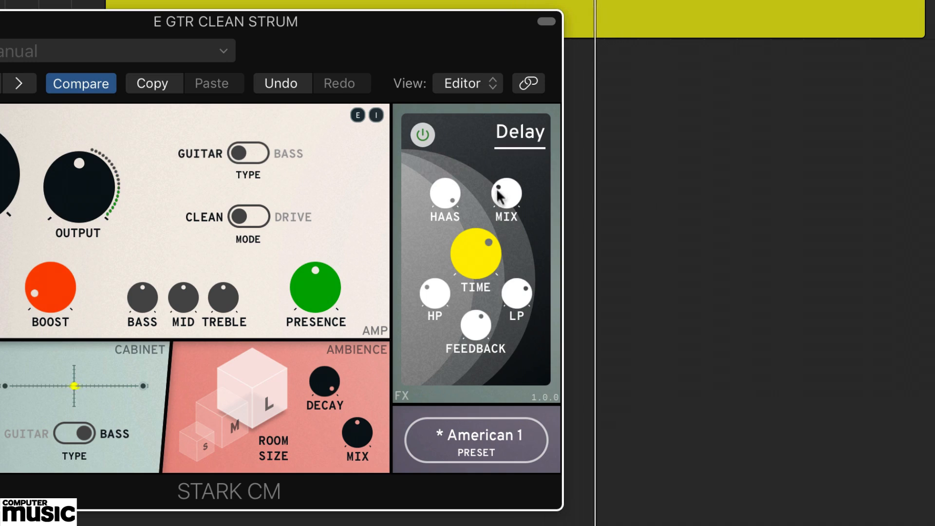
pyautogui.moveTo(506, 200)
pyautogui.moveTo(505, 195); pyautogui.dragTo(501, 159)
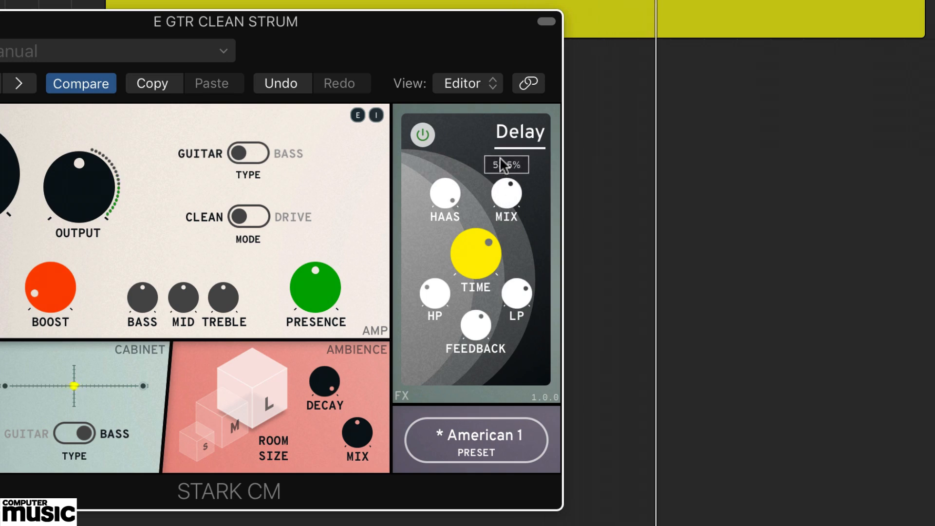
pyautogui.moveTo(505, 194); pyautogui.dragTo(506, 184)
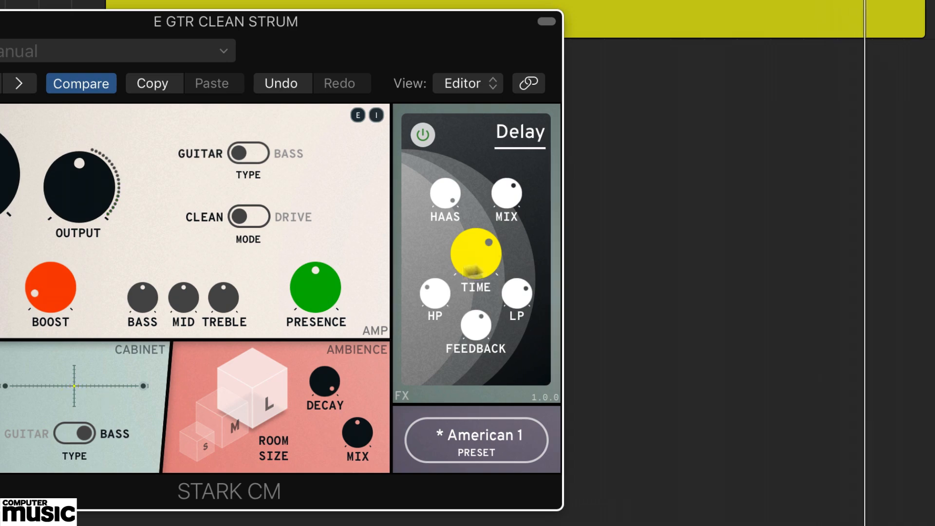
# Replace the Delay with Reverb, setting Size and Width to maximum, Damping above centre and Mix to about halfway.
pyautogui.click(509, 140)
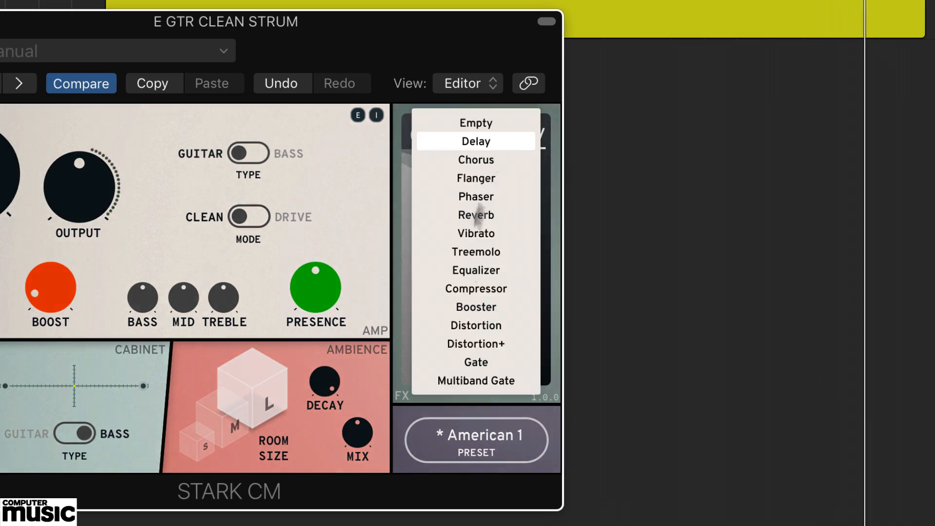
pyautogui.click(474, 216)
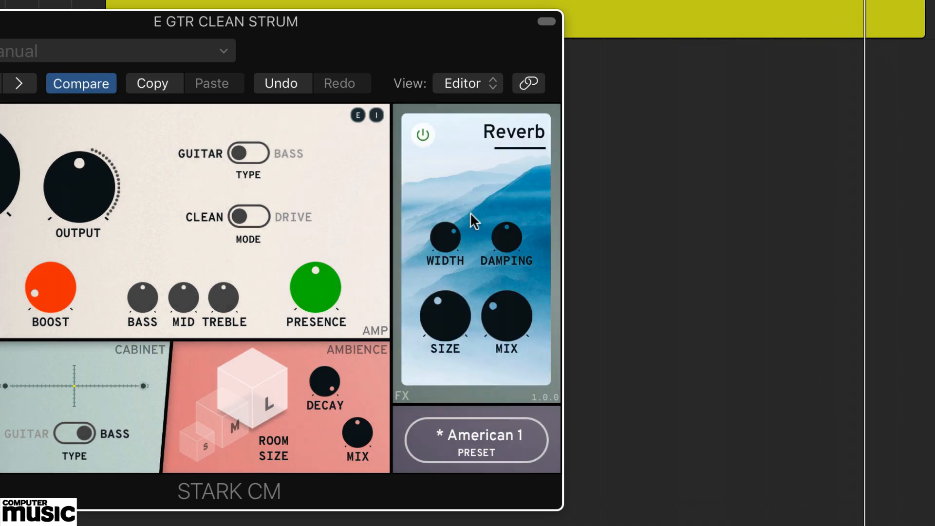
pyautogui.moveTo(449, 326); pyautogui.dragTo(446, 154)
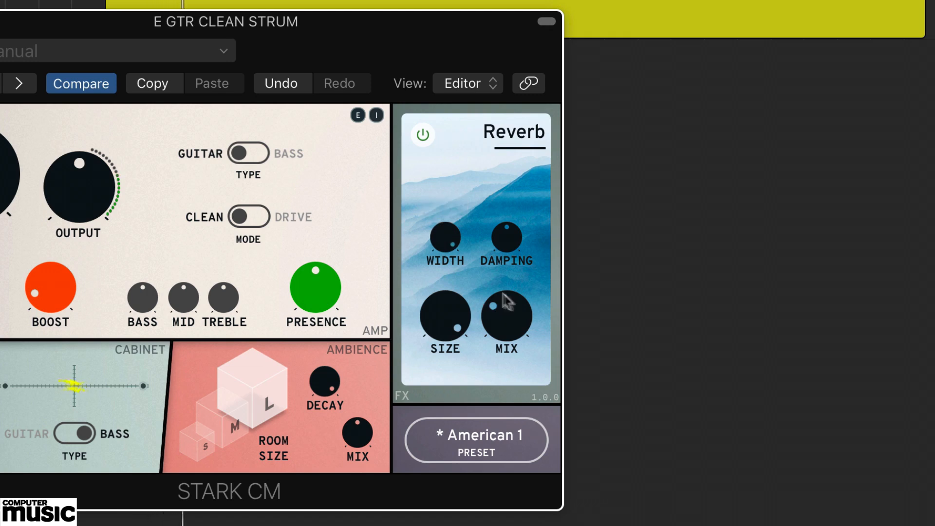
pyautogui.moveTo(517, 253); pyautogui.dragTo(503, 214)
pyautogui.moveTo(521, 306); pyautogui.dragTo(502, 266)
pyautogui.moveTo(504, 308)
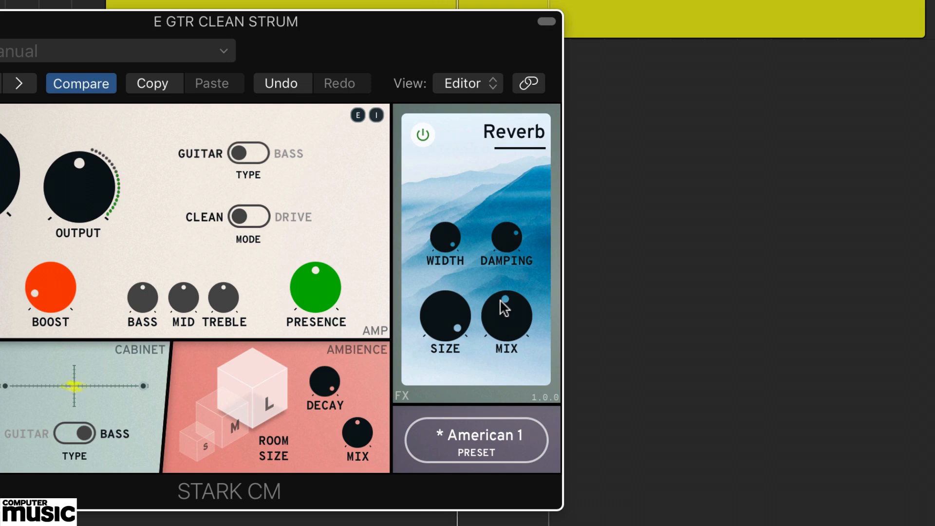
# Replace the Reverb with the Phaser, setting Stages to maximum and Center to 1.41 kHz.
pyautogui.click(527, 140)
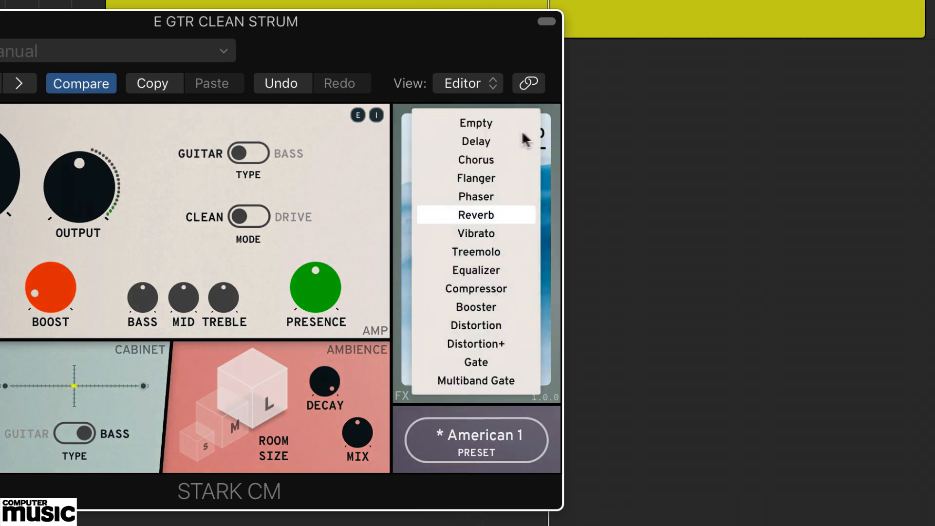
pyautogui.click(482, 193)
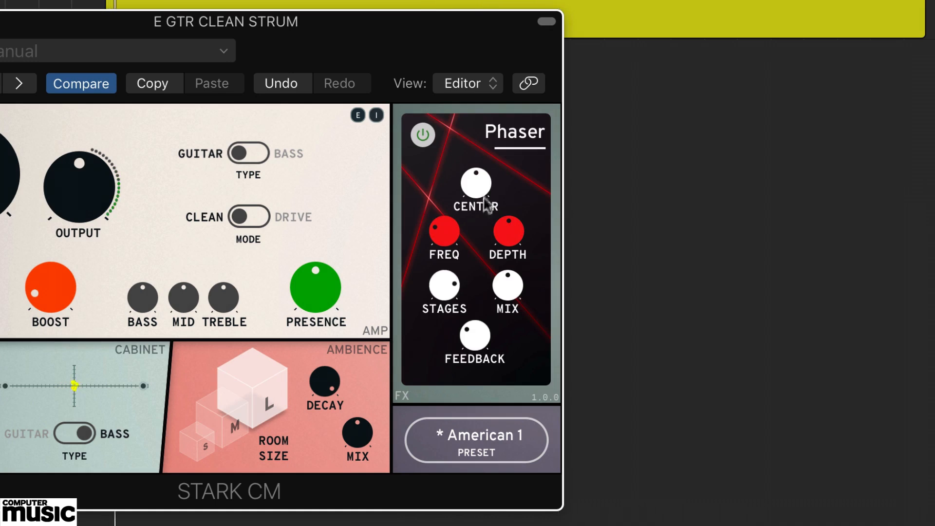
pyautogui.moveTo(439, 284); pyautogui.dragTo(441, 213)
pyautogui.moveTo(493, 182)
pyautogui.mouseDown()
pyautogui.moveTo(481, 232)
pyautogui.moveTo(486, 166)
pyautogui.mouseUp()
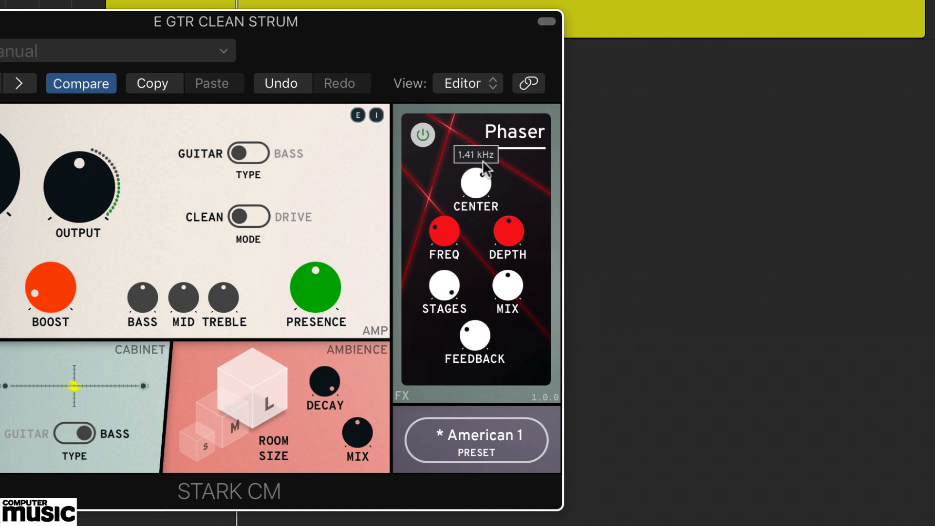
# Try different Freq and Depth amounts on the Phaser, returning both to their starting positions.
pyautogui.moveTo(443, 228); pyautogui.dragTo(444, 258)
pyautogui.moveTo(503, 237); pyautogui.dragTo(508, 217)
pyautogui.moveTo(444, 233); pyautogui.dragTo(444, 199)
pyautogui.moveTo(503, 234); pyautogui.dragTo(502, 255)
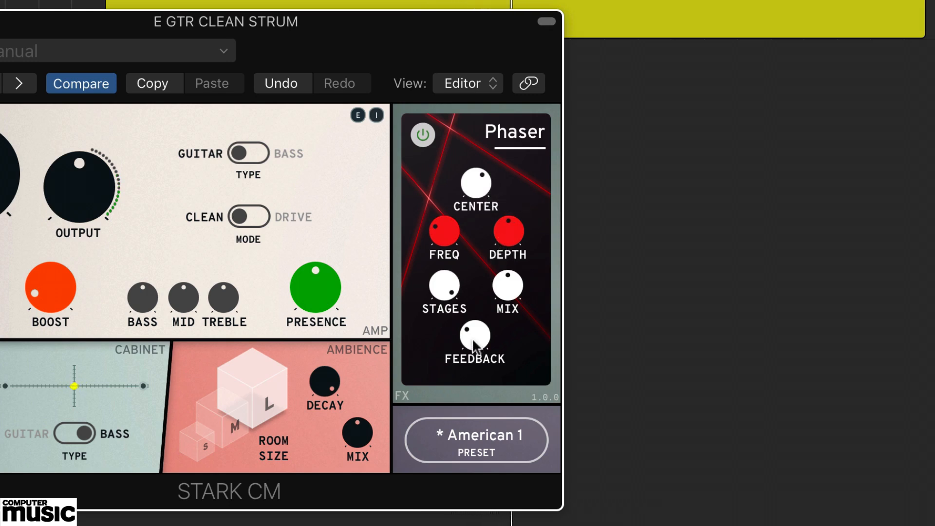
# Adjust the Phaser's Feedback and try lower and higher Mix amounts.
pyautogui.moveTo(475, 343); pyautogui.dragTo(475, 345)
pyautogui.moveTo(509, 297); pyautogui.dragTo(502, 319)
pyautogui.moveTo(506, 286); pyautogui.dragTo(488, 265)
pyautogui.click(507, 287)
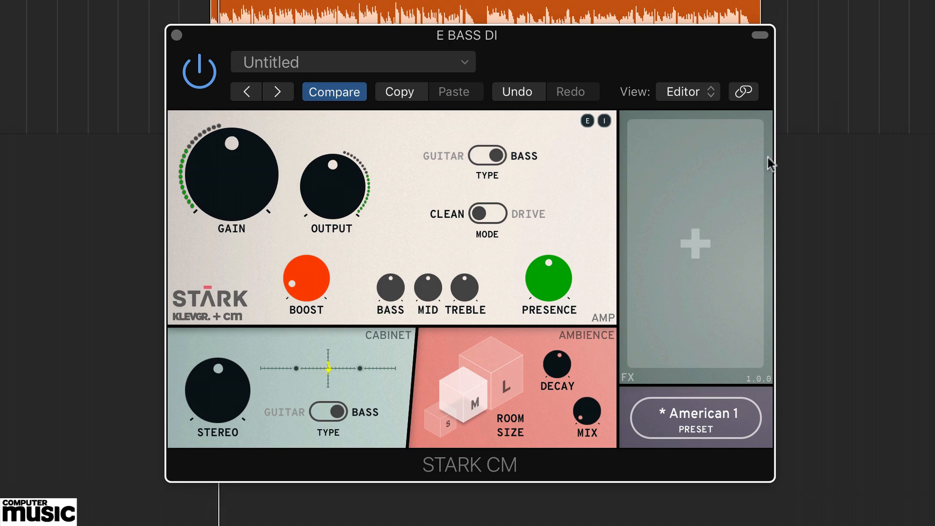
# Load the Compressor on the E BASS DI track with Sustain at its midpoint and Output lowered, comparing it against bypass.
pyautogui.click(652, 181)
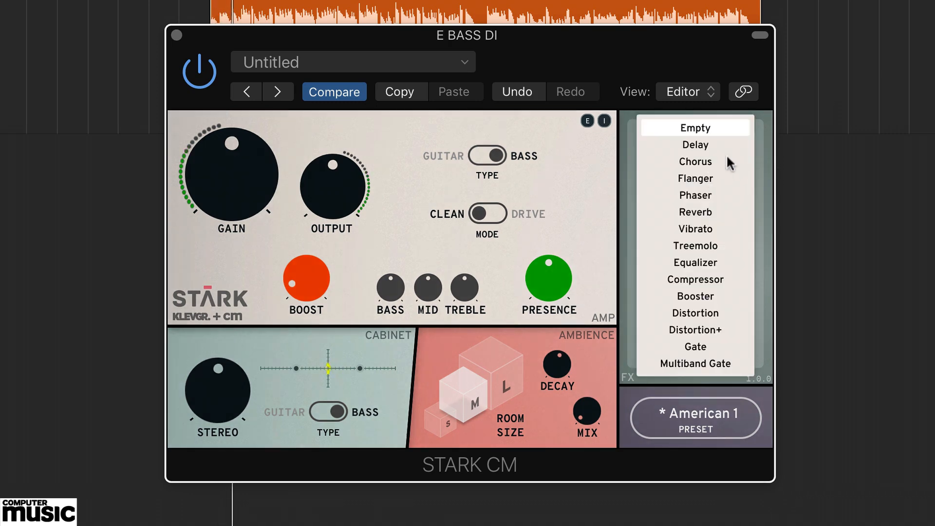
pyautogui.click(714, 281)
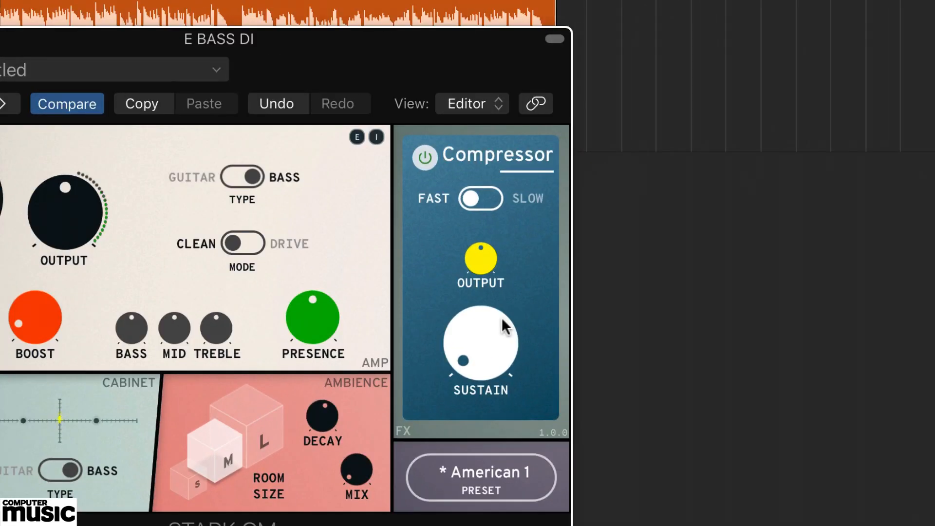
pyautogui.moveTo(502, 317); pyautogui.dragTo(468, 302)
pyautogui.moveTo(467, 346); pyautogui.dragTo(464, 324)
pyautogui.click(425, 157)
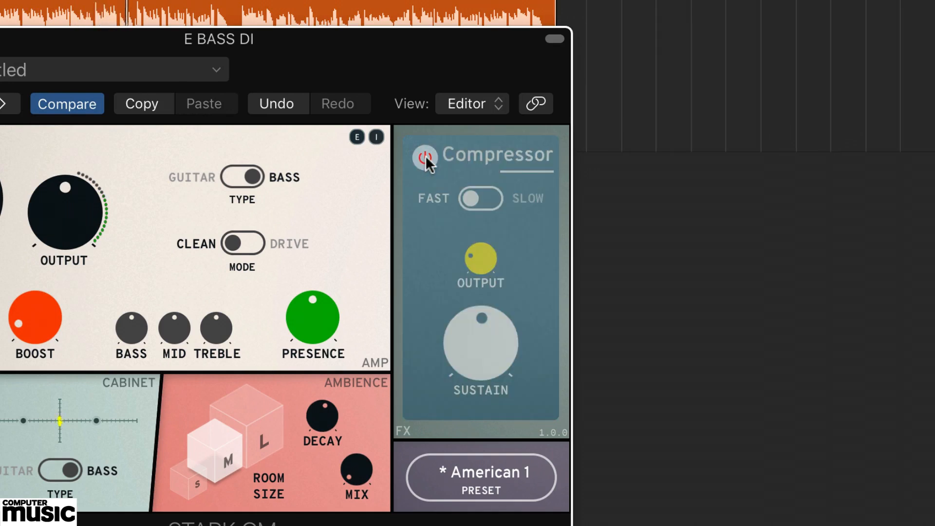
pyautogui.click(425, 157)
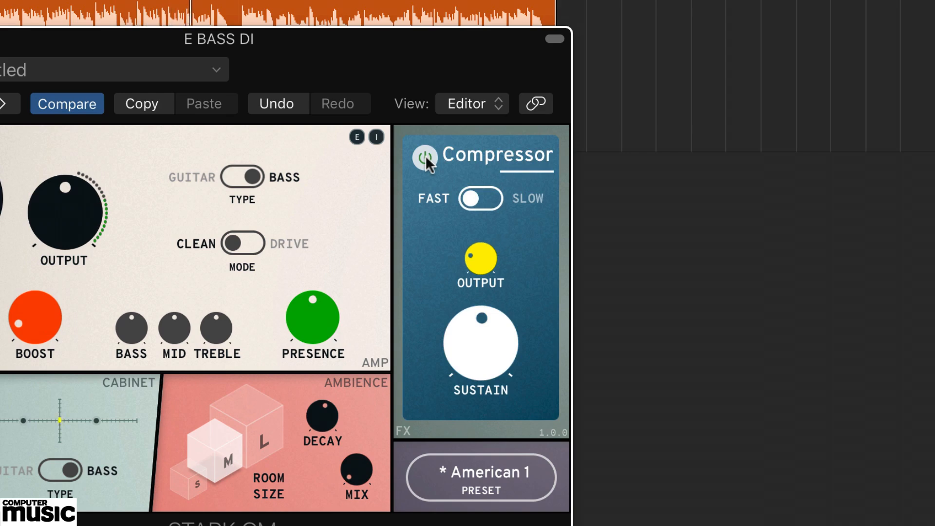
# Replace the Compressor with Chorus and play the bass while lowering Speed and Amount below centre and varying the Mix.
pyautogui.click(509, 157)
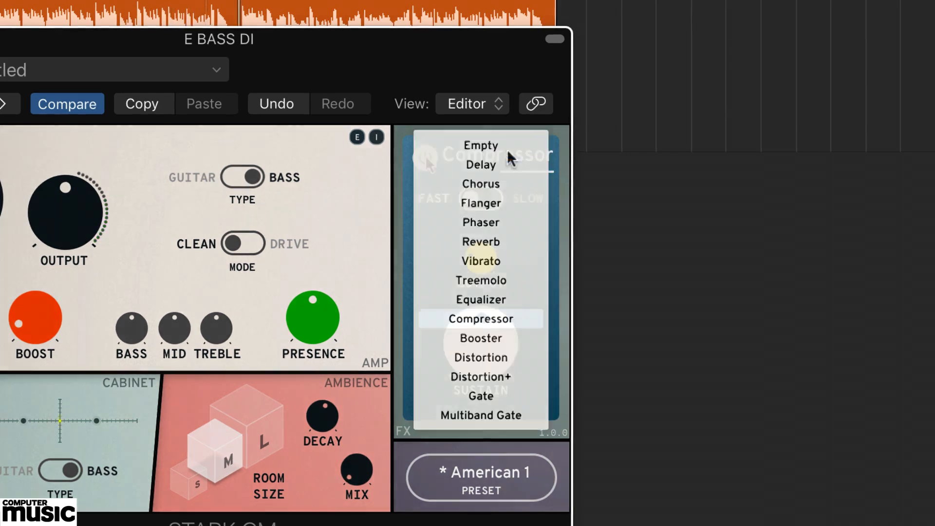
pyautogui.click(483, 183)
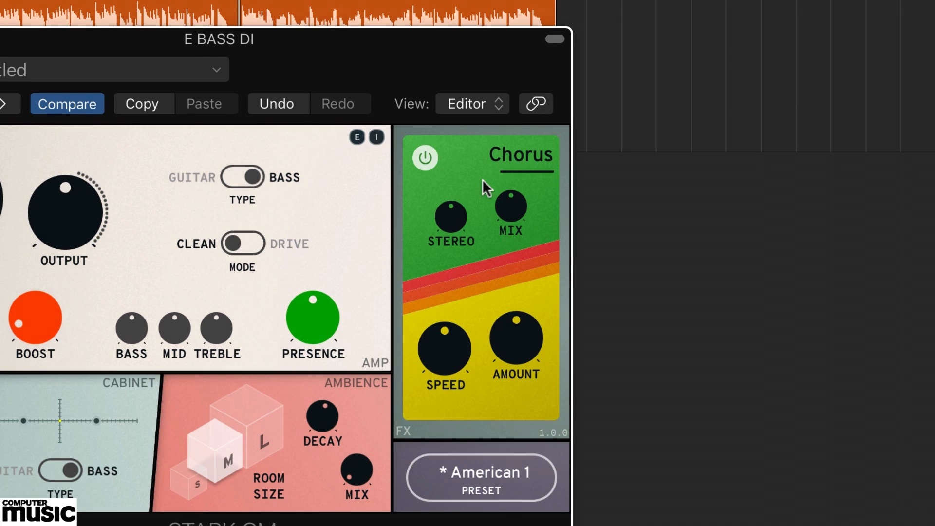
pyautogui.press('space')
pyautogui.moveTo(442, 336); pyautogui.dragTo(426, 374)
pyautogui.moveTo(521, 333); pyautogui.dragTo(507, 353)
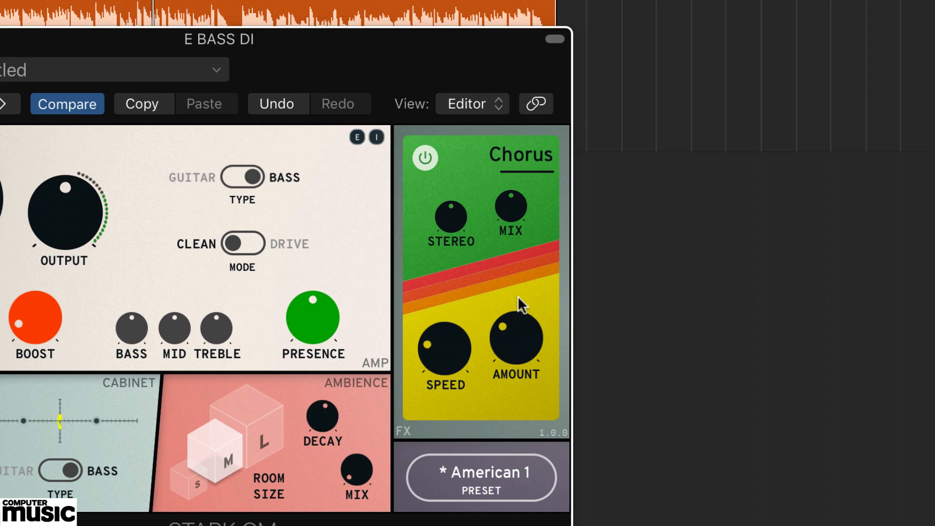
pyautogui.moveTo(514, 214); pyautogui.dragTo(501, 296)
pyautogui.moveTo(512, 209); pyautogui.dragTo(493, 137)
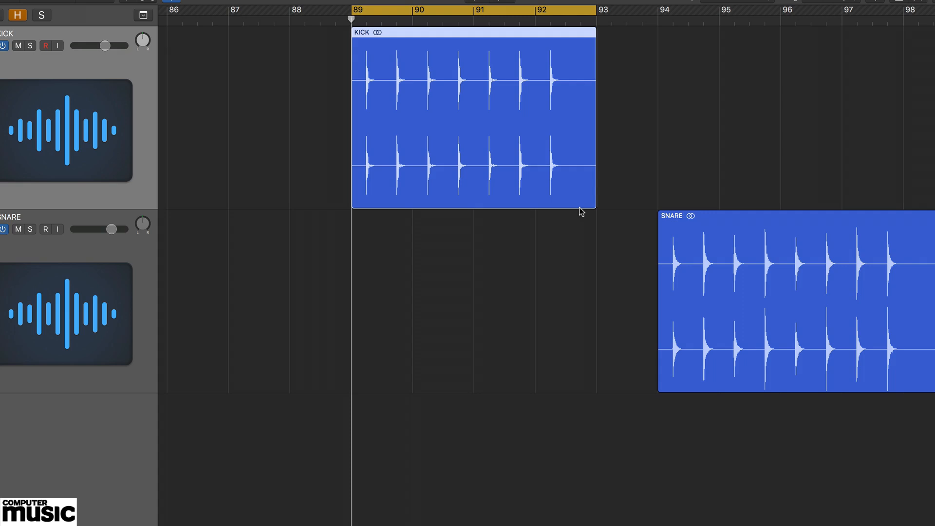
# Play the KICK track and switch STARK CM's amp and cabinet types to Bass.
pyautogui.press('space')
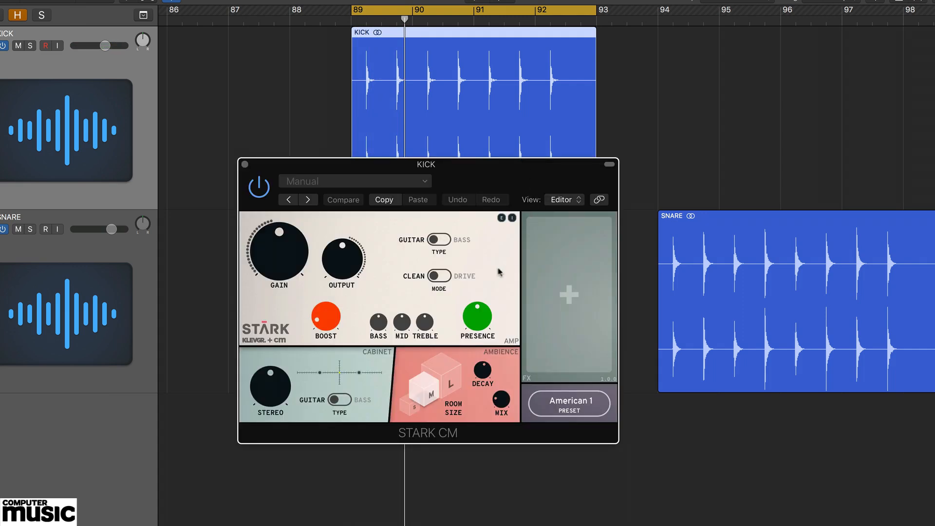
pyautogui.click(444, 240)
pyautogui.click(345, 401)
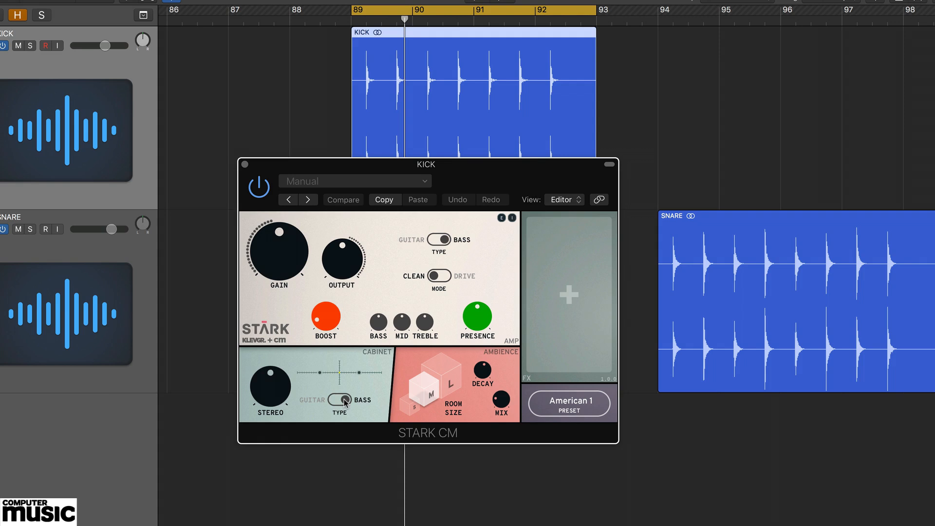
# Turn the KICK track's ambience Mix to minimum and Boost to maximum, and play it against the bypassed plug-in.
pyautogui.moveTo(500, 396); pyautogui.dragTo(504, 440)
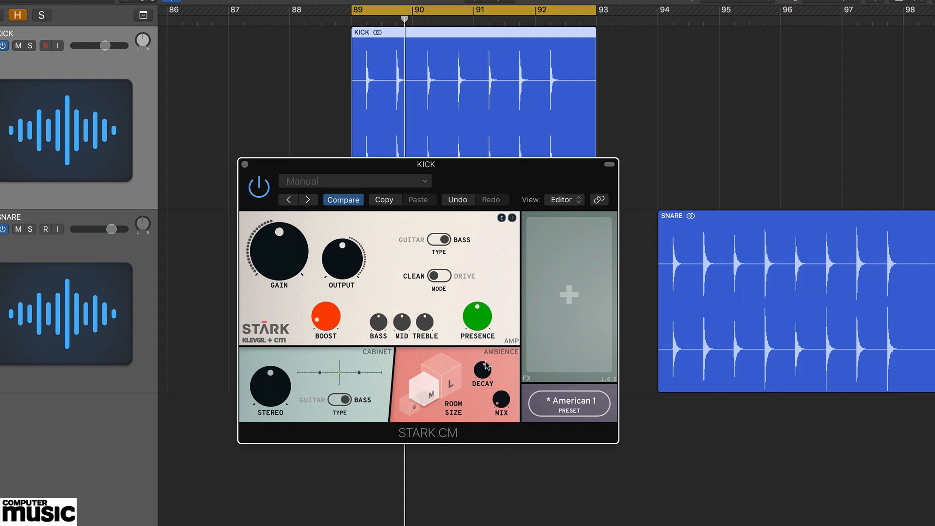
pyautogui.moveTo(319, 325); pyautogui.dragTo(317, 276)
pyautogui.press('space')
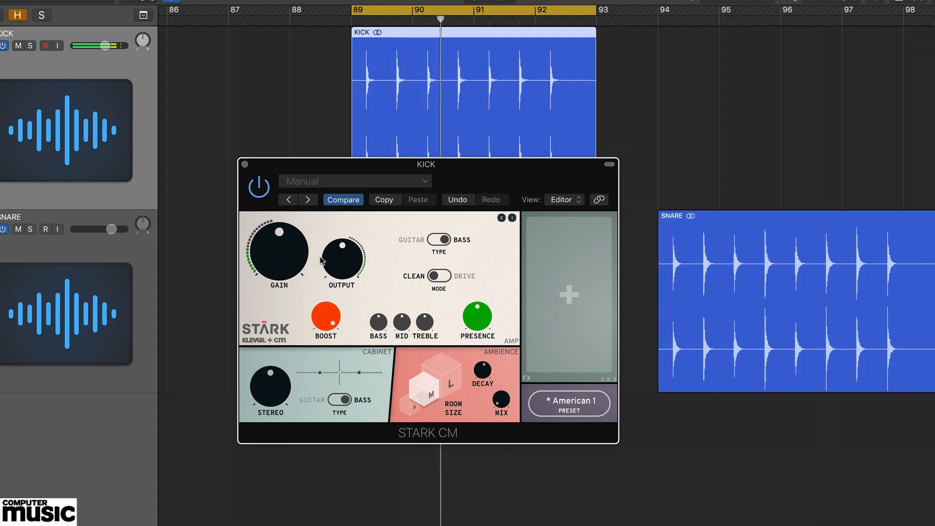
pyautogui.moveTo(401, 320)
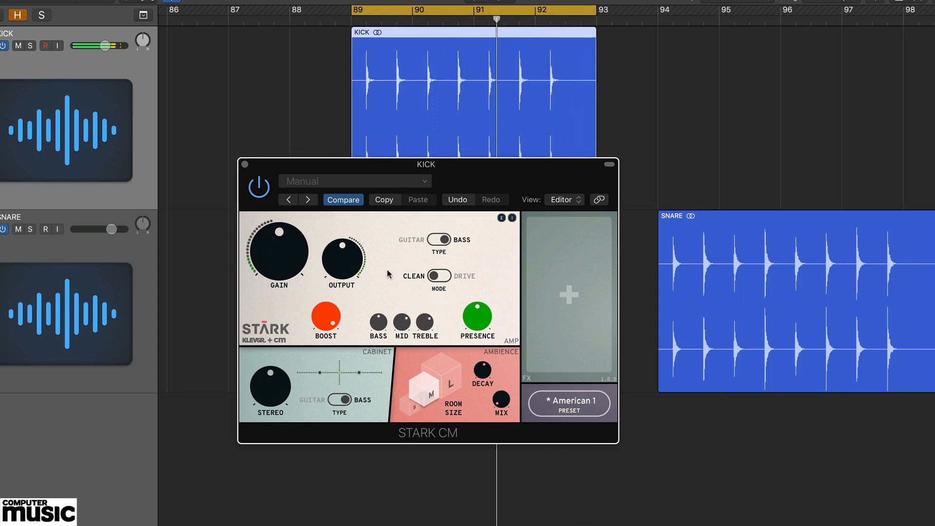
pyautogui.click(257, 192)
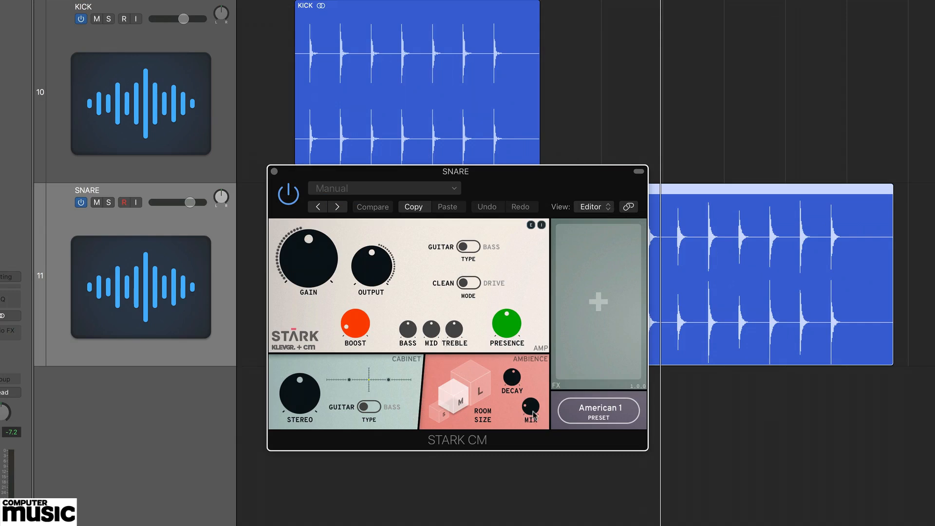
# On the SNARE track, turn ambience Mix to minimum, lower the amp's Output and raise its Gain, Boost and Mid.
pyautogui.moveTo(532, 411); pyautogui.dragTo(533, 434)
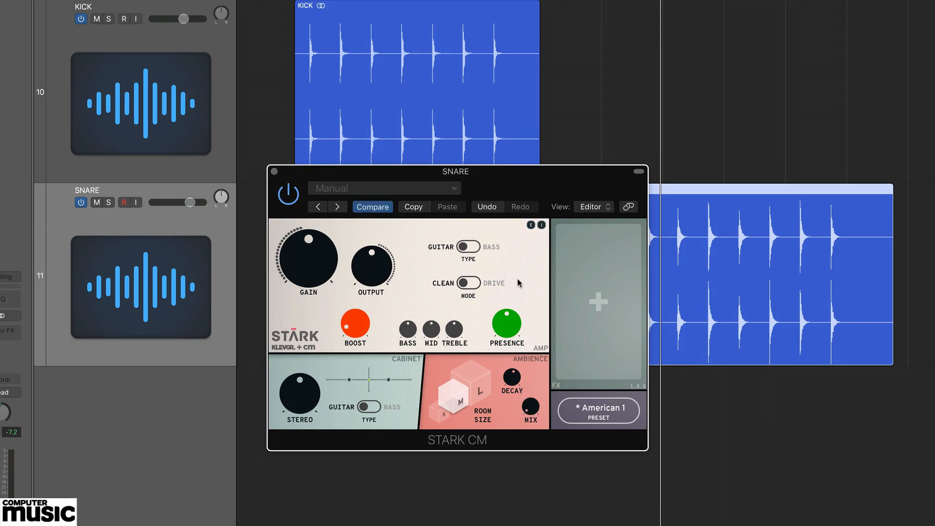
pyautogui.moveTo(313, 256); pyautogui.dragTo(312, 240)
pyautogui.moveTo(368, 265); pyautogui.dragTo(368, 289)
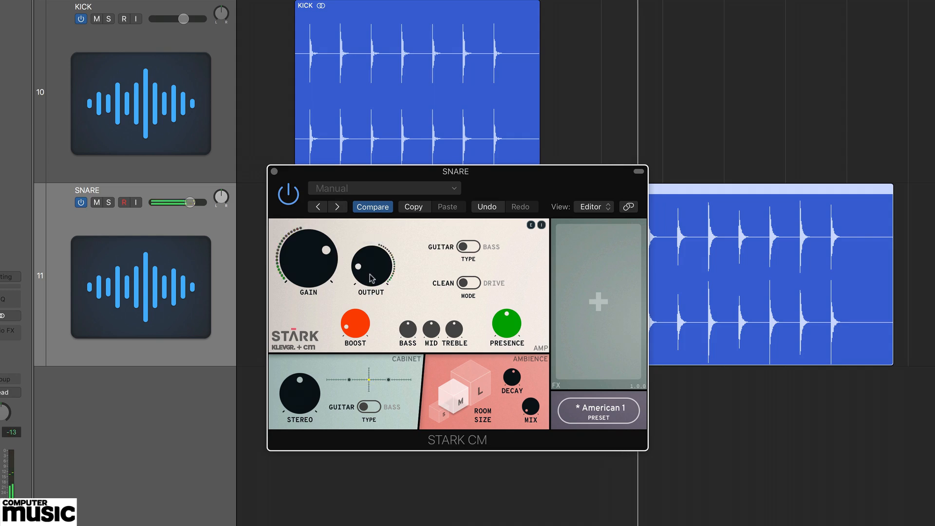
pyautogui.moveTo(358, 330); pyautogui.dragTo(354, 286)
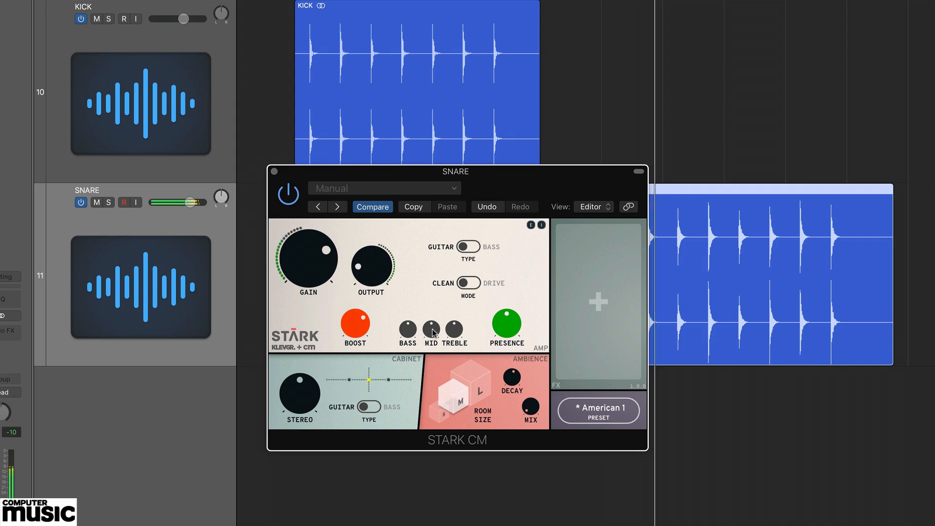
pyautogui.moveTo(429, 335)
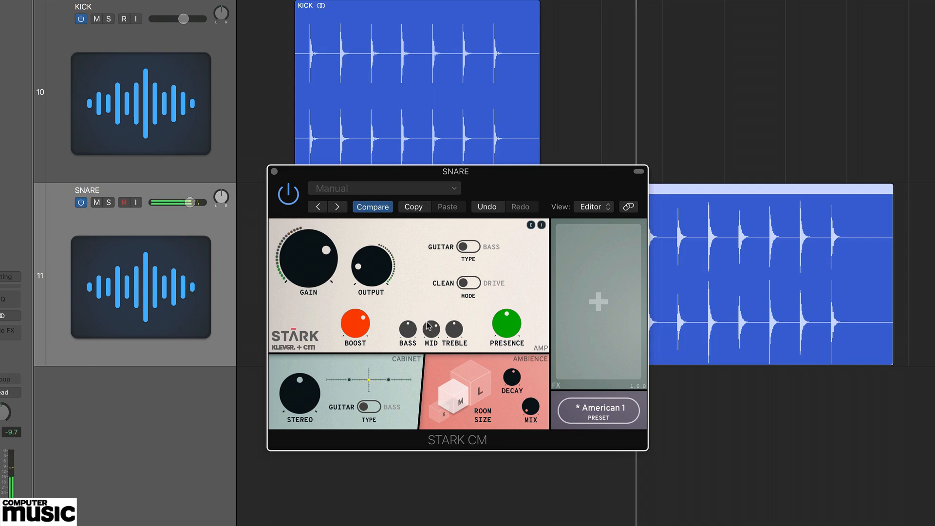
# Load the Booster on the SNARE track, raise Bass and Treble to about 60%, minimise Boost and compare against bypass.
pyautogui.click(598, 302)
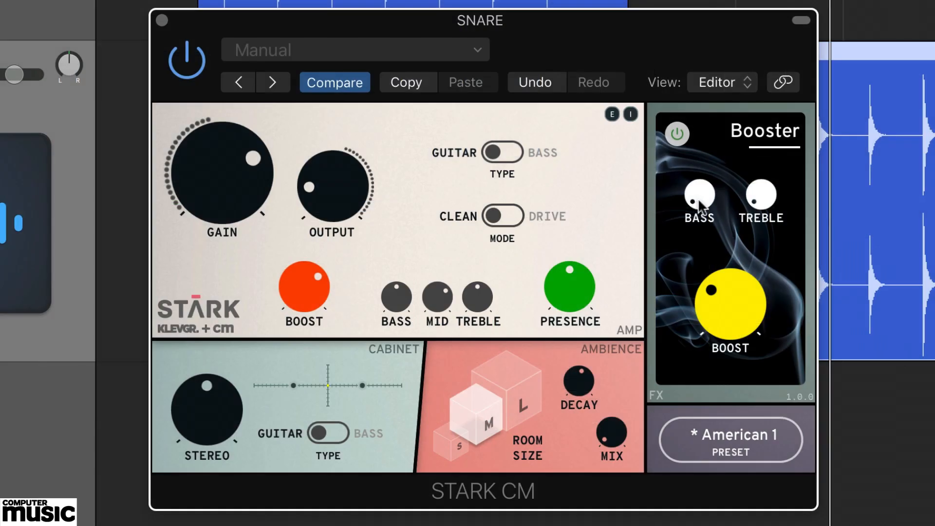
pyautogui.moveTo(699, 205); pyautogui.dragTo(691, 115)
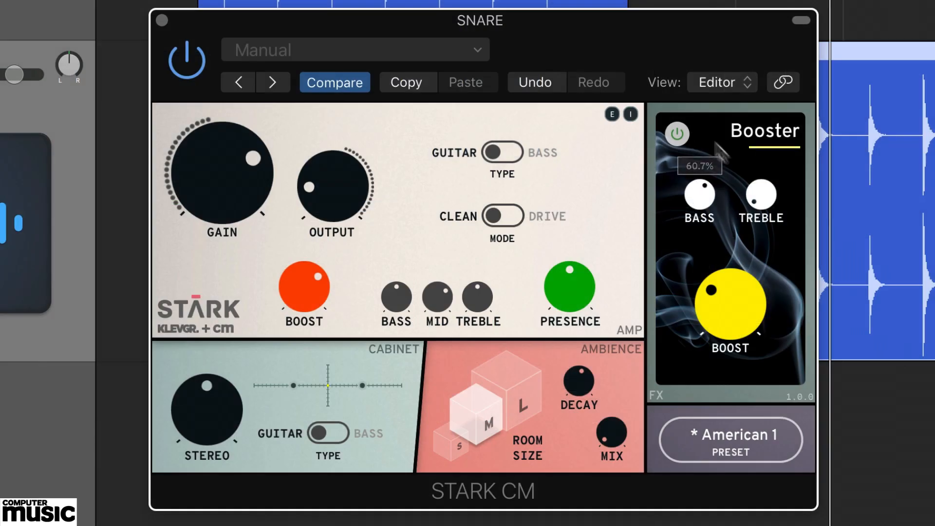
pyautogui.moveTo(759, 195); pyautogui.dragTo(751, 115)
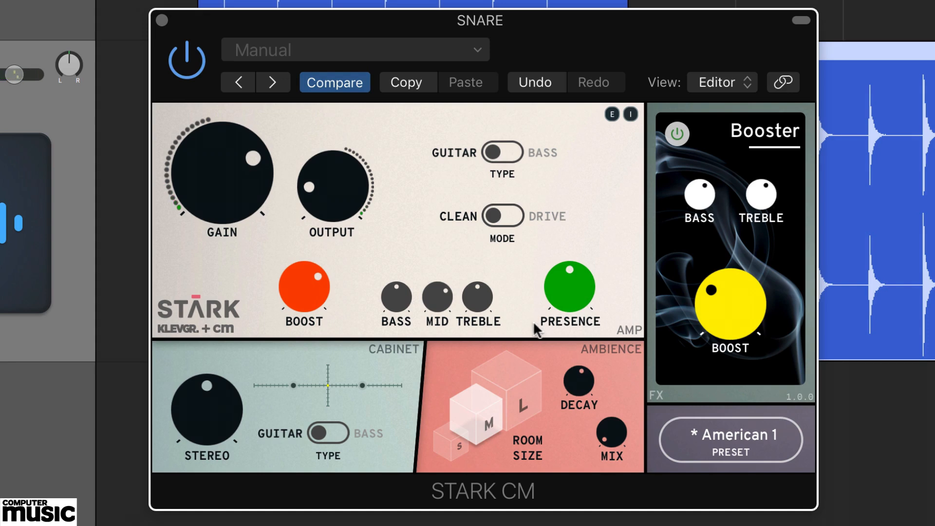
pyautogui.moveTo(743, 307); pyautogui.dragTo(736, 349)
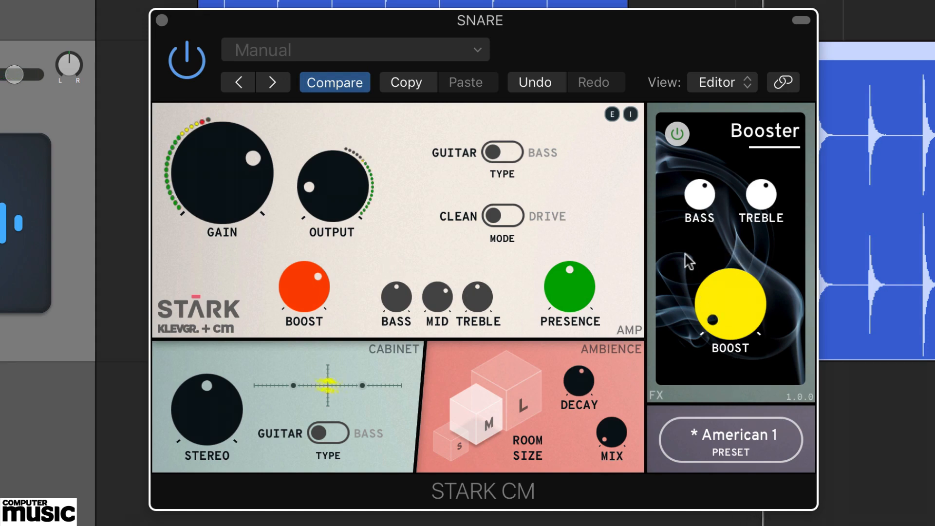
pyautogui.click(185, 68)
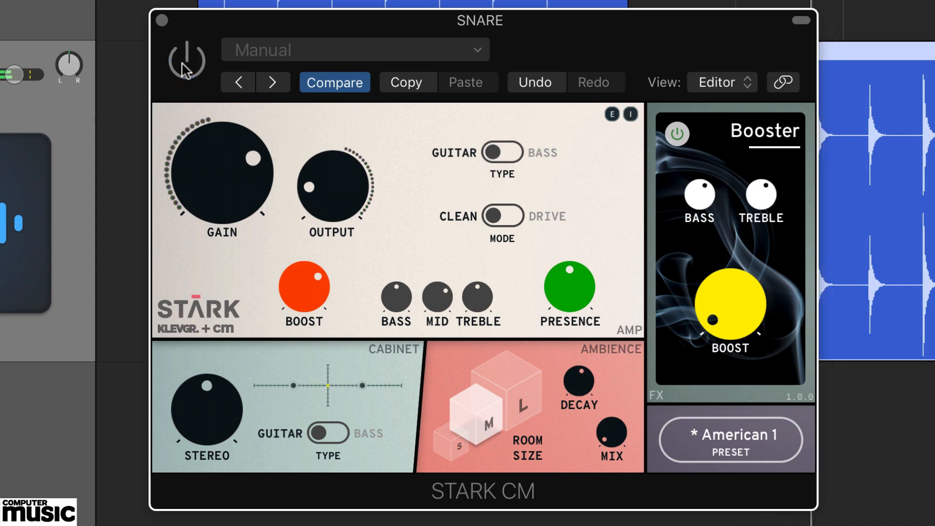
pyautogui.click(186, 68)
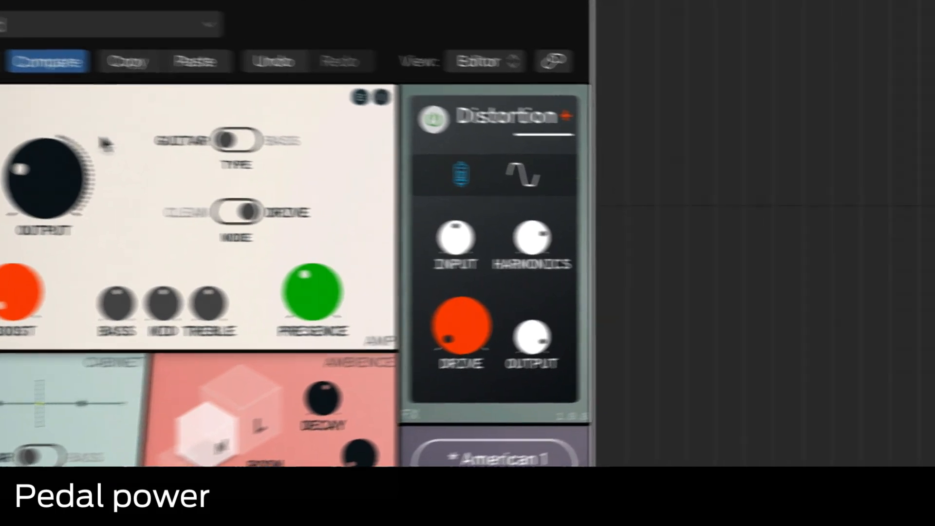
# Preview the Delay, Chorus, Flanger, Phaser, Reverb, Vibrato and Treemolo pedals one by one in the effects slot.
pyautogui.click(555, 115)
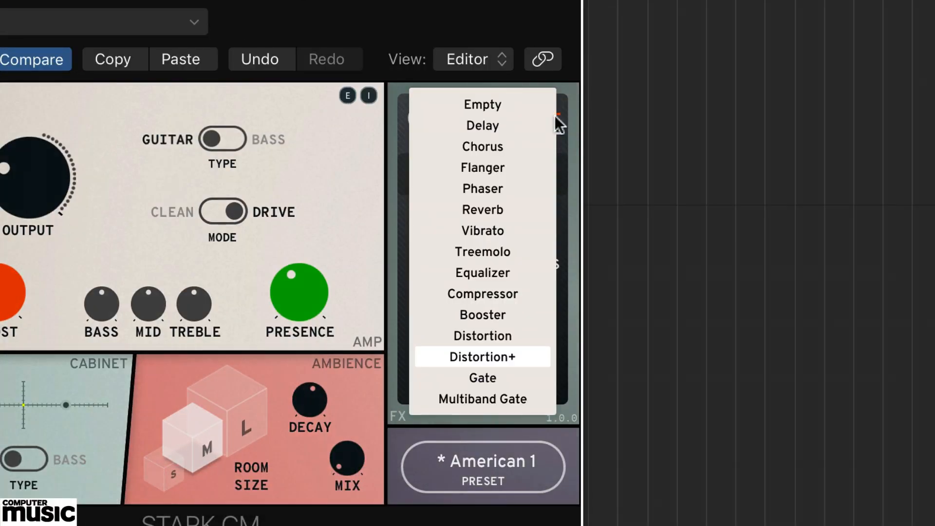
pyautogui.click(489, 128)
pyautogui.click(525, 124)
pyautogui.click(506, 144)
pyautogui.click(521, 117)
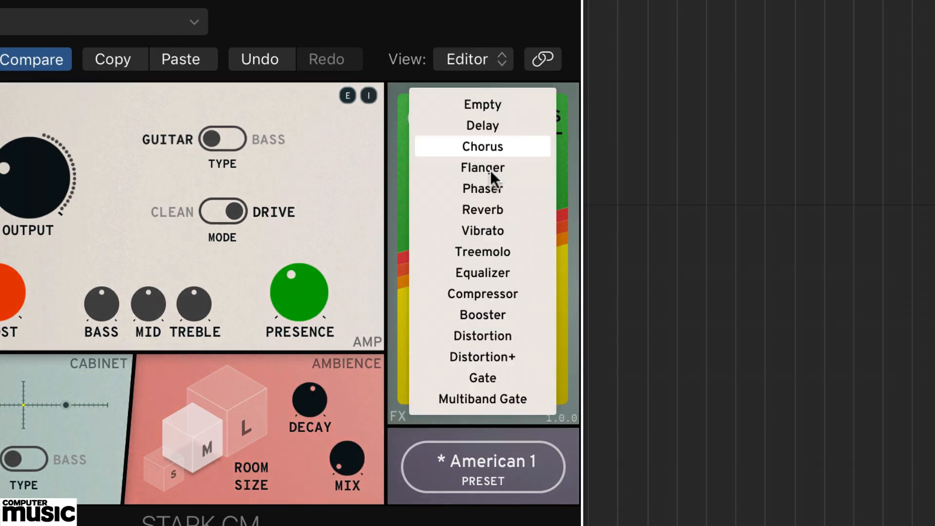
pyautogui.click(490, 169)
pyautogui.click(519, 110)
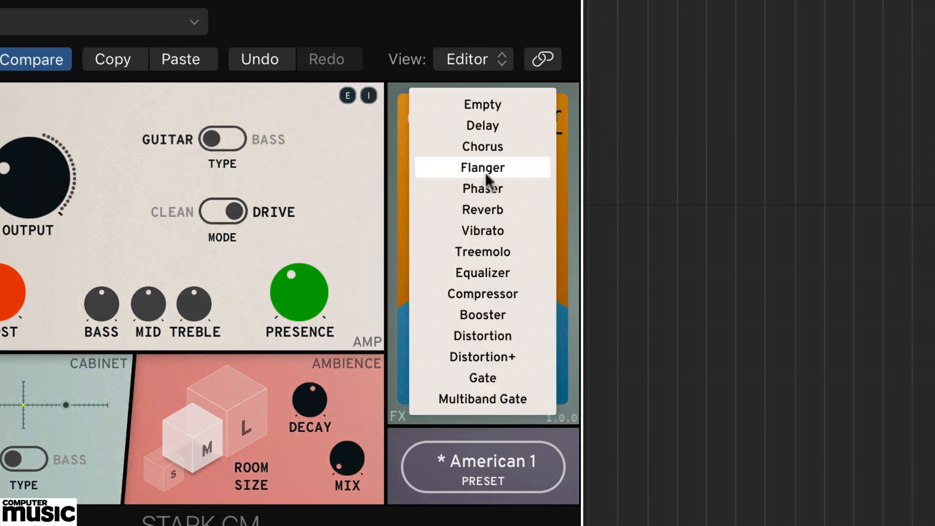
pyautogui.click(487, 189)
pyautogui.click(512, 139)
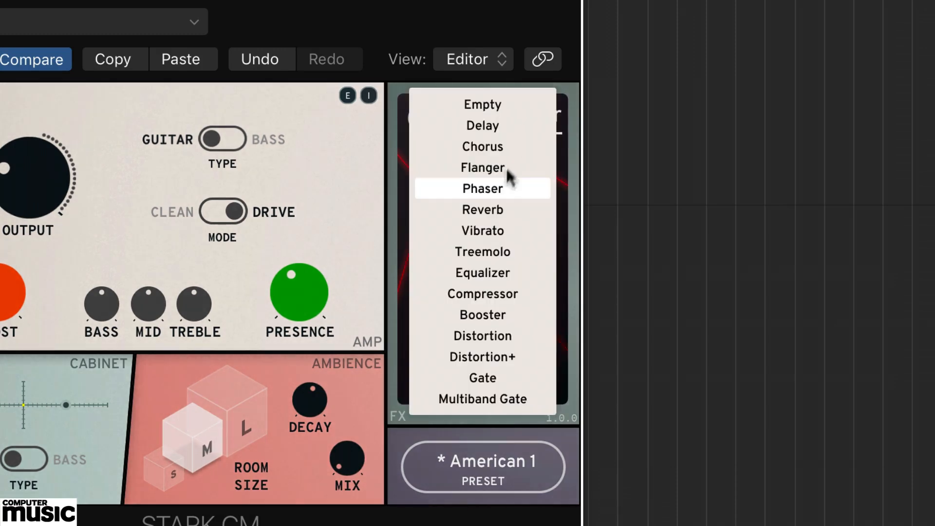
pyautogui.click(497, 206)
pyautogui.click(512, 125)
pyautogui.click(499, 231)
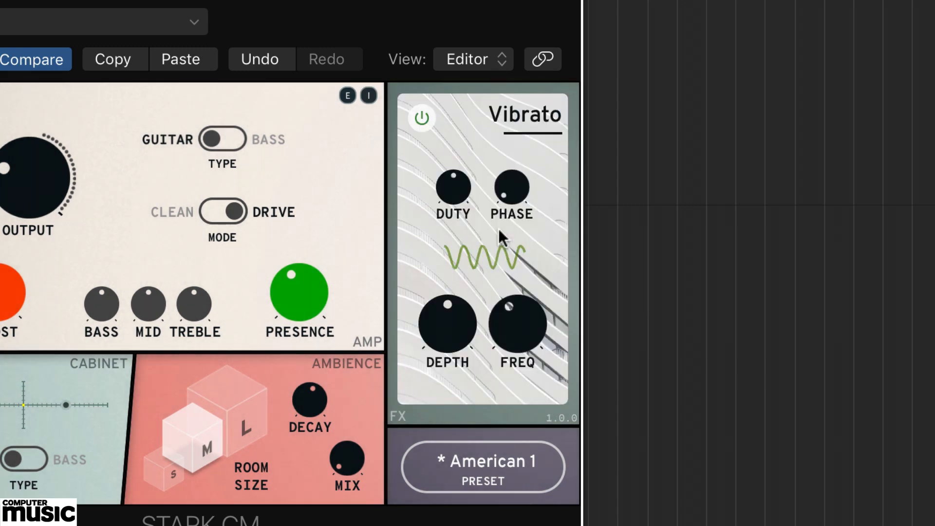
pyautogui.click(525, 120)
pyautogui.click(501, 249)
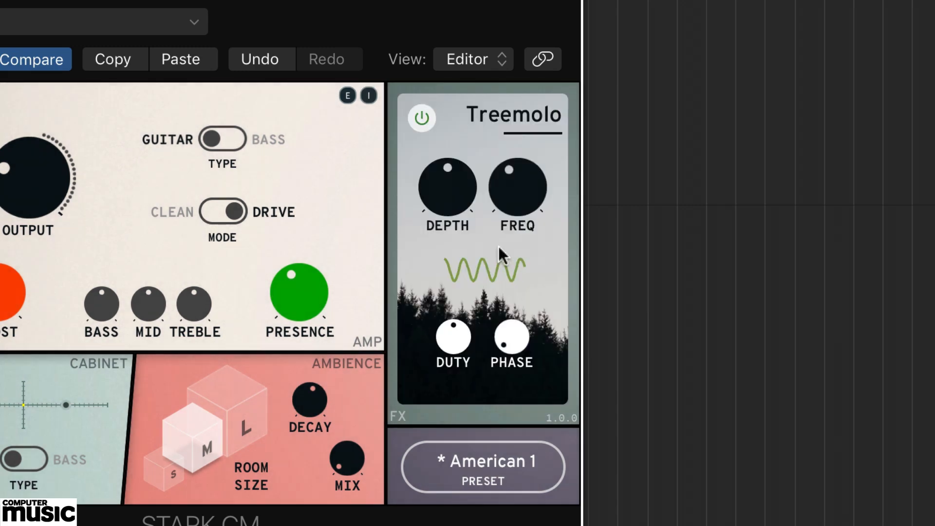
# Preview the Equalizer, Compressor, Booster, Distortion, Distortion+, Gate and Multiband Gate pedals one by one in the effects slot.
pyautogui.click(518, 124)
pyautogui.click(487, 273)
pyautogui.click(525, 120)
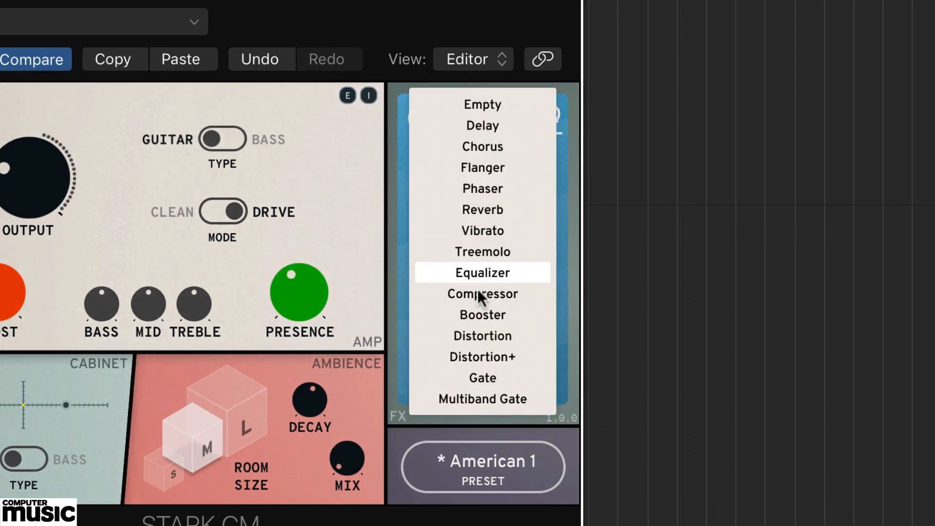
pyautogui.click(481, 294)
pyautogui.click(527, 124)
pyautogui.click(501, 314)
pyautogui.click(515, 128)
pyautogui.click(506, 331)
pyautogui.click(522, 140)
pyautogui.click(488, 348)
pyautogui.click(527, 117)
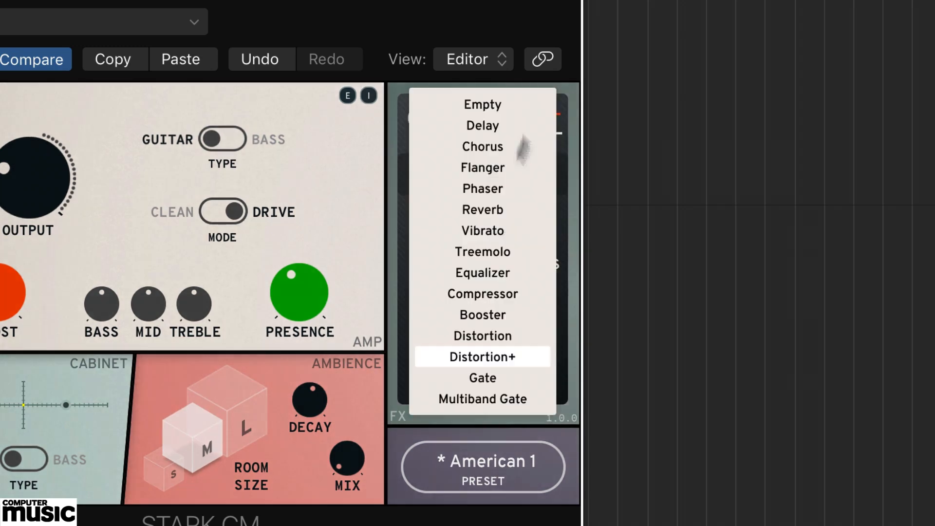
pyautogui.click(484, 377)
pyautogui.click(517, 116)
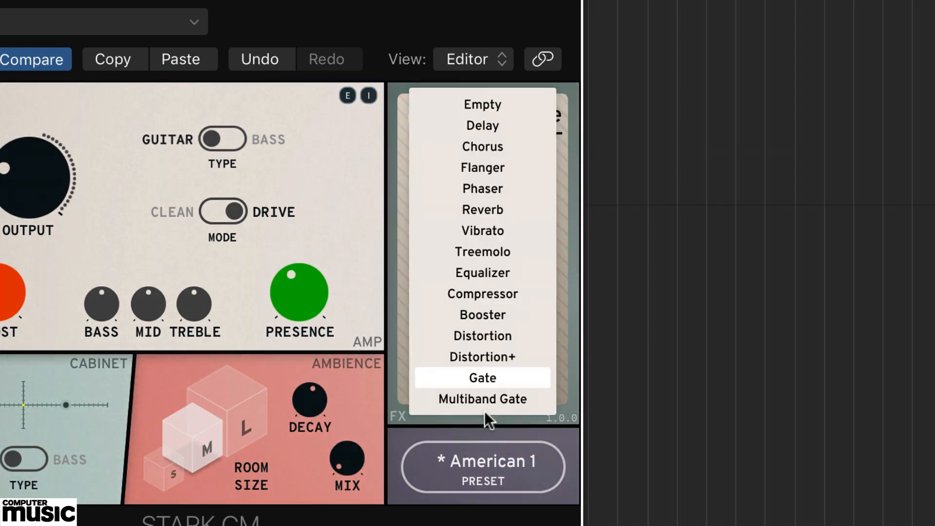
pyautogui.click(486, 398)
# Load the Treemolo pedal, raise Depth to 62.2% and Freq slightly, and try Duty at maximum before setting it to 2.0%.
pyautogui.click(510, 114)
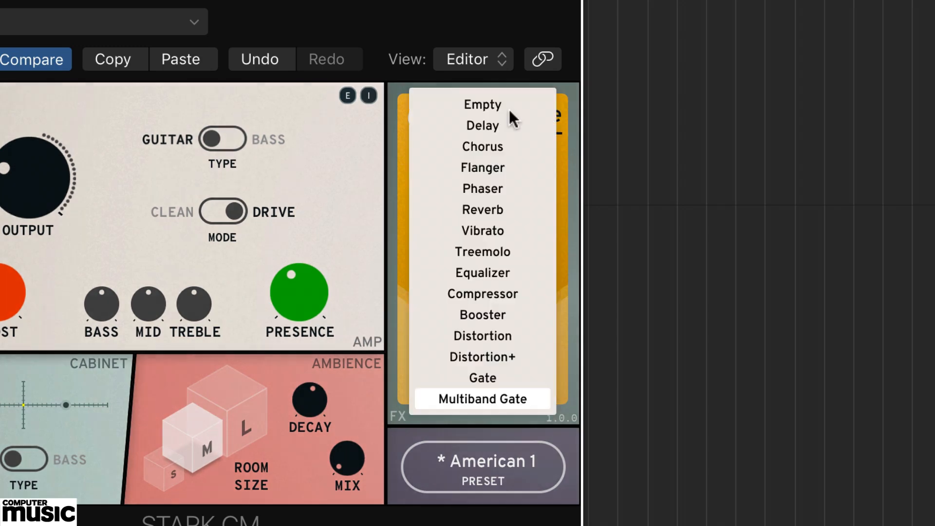
pyautogui.click(496, 251)
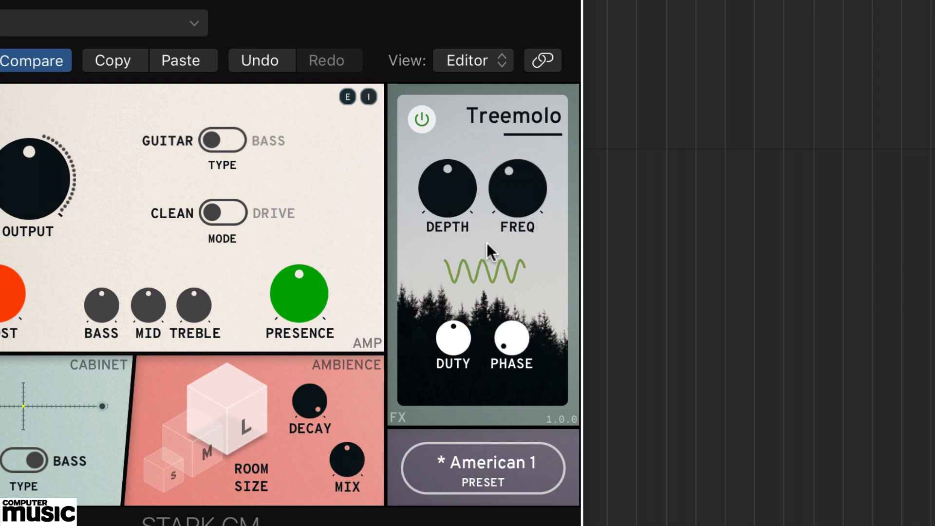
pyautogui.moveTo(448, 188); pyautogui.dragTo(439, 166)
pyautogui.moveTo(501, 195); pyautogui.dragTo(455, 267)
pyautogui.moveTo(458, 336); pyautogui.dragTo(451, 173)
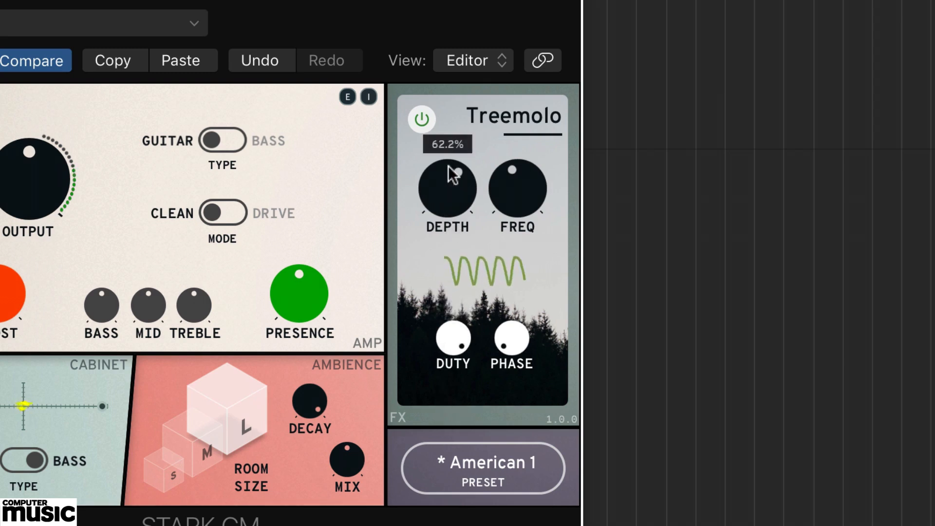
pyautogui.moveTo(447, 340); pyautogui.dragTo(477, 409)
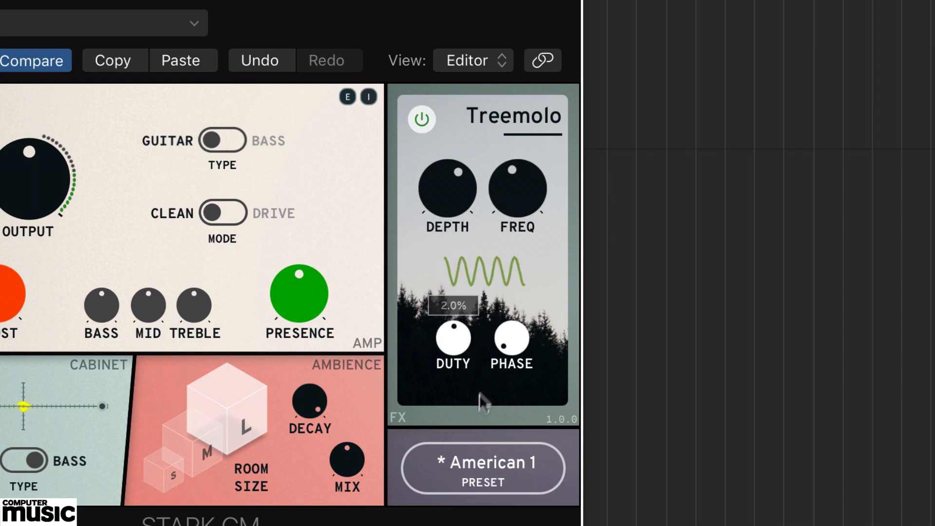
# Raise the Treemolo's Phase to about its midpoint, lower Freq and increase Depth further.
pyautogui.moveTo(509, 327); pyautogui.dragTo(494, 253)
pyautogui.moveTo(521, 214); pyautogui.dragTo(519, 236)
pyautogui.moveTo(462, 194)
pyautogui.mouseDown()
pyautogui.moveTo(461, 138)
pyautogui.moveTo(463, 184)
pyautogui.moveTo(463, 175)
pyautogui.mouseUp()
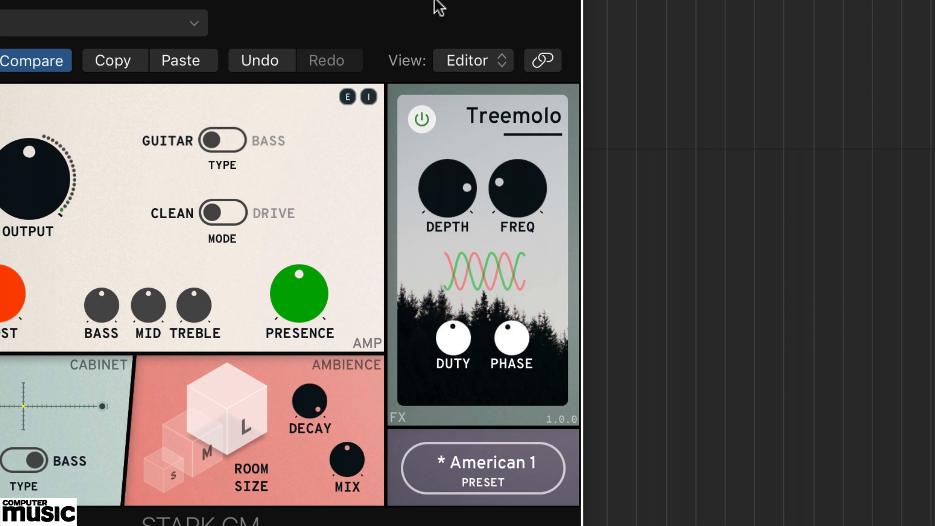
# Replace the Treemolo with the Phaser, nudge Center up, set Stages to maximum, and raise Mix and Feedback, the latter to 85%.
pyautogui.click(521, 118)
pyautogui.click(504, 190)
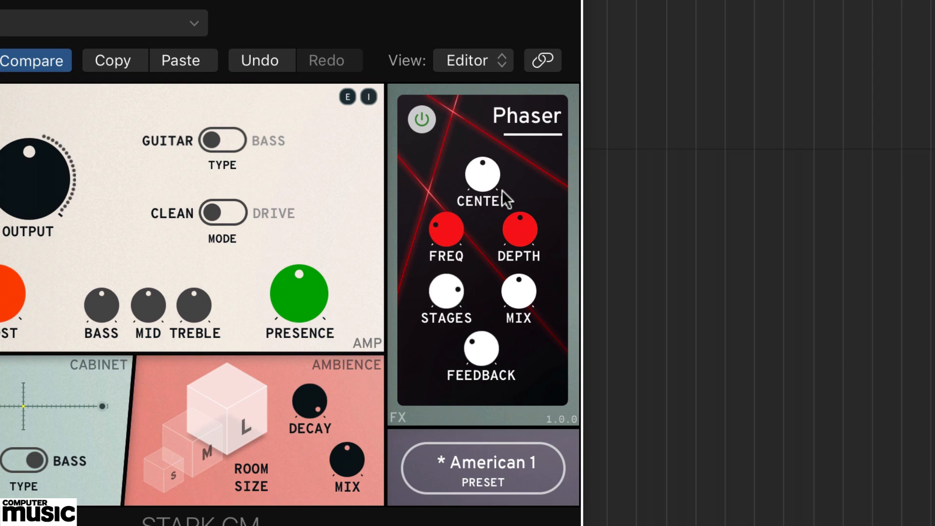
pyautogui.moveTo(482, 173)
pyautogui.mouseDown()
pyautogui.moveTo(477, 238)
pyautogui.moveTo(487, 108)
pyautogui.moveTo(480, 180)
pyautogui.mouseUp()
pyautogui.moveTo(435, 300); pyautogui.dragTo(461, 127)
pyautogui.moveTo(521, 284); pyautogui.dragTo(516, 115)
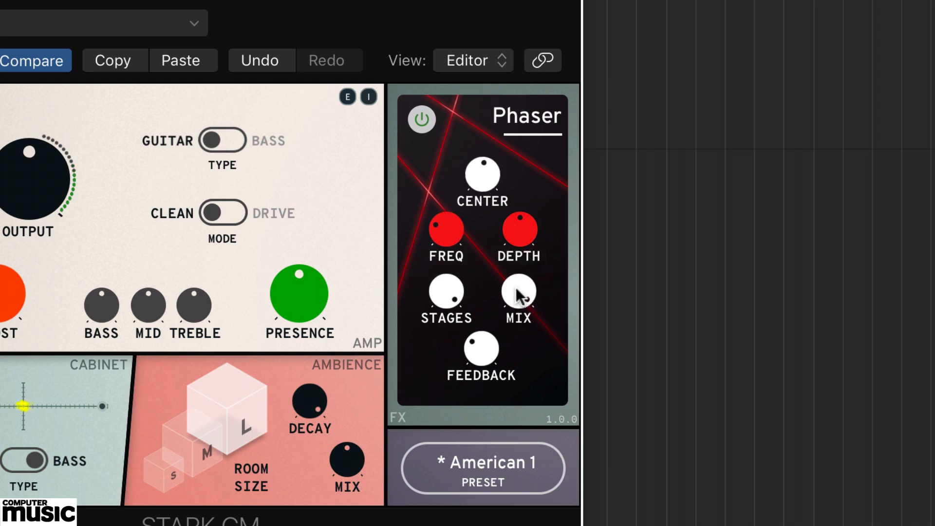
pyautogui.moveTo(518, 292)
pyautogui.moveTo(519, 297); pyautogui.dragTo(485, 236)
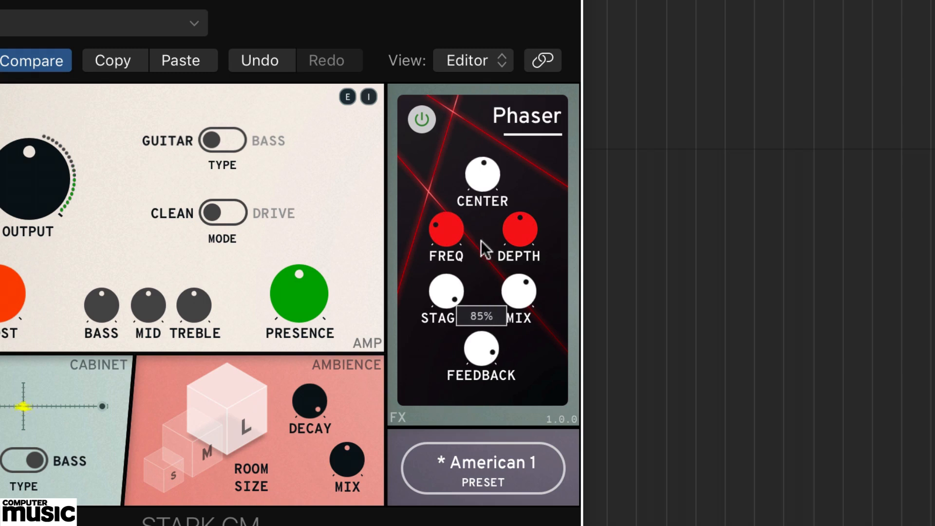
# Vary the Phaser's Freq and Depth during playback, trying Depth at maximum and at 72.3%, with Feedback lowered.
pyautogui.moveTo(455, 235); pyautogui.dragTo(481, 167)
pyautogui.moveTo(521, 234); pyautogui.dragTo(531, 121)
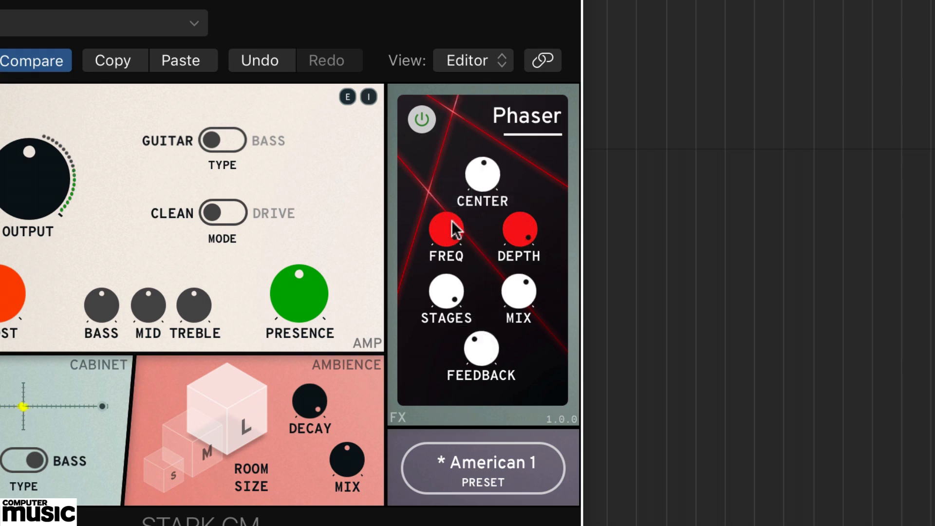
pyautogui.moveTo(454, 231); pyautogui.dragTo(447, 251)
pyautogui.moveTo(442, 299)
pyautogui.mouseDown()
pyautogui.moveTo(444, 328)
pyautogui.moveTo(447, 281)
pyautogui.mouseUp()
pyautogui.moveTo(510, 231); pyautogui.dragTo(516, 238)
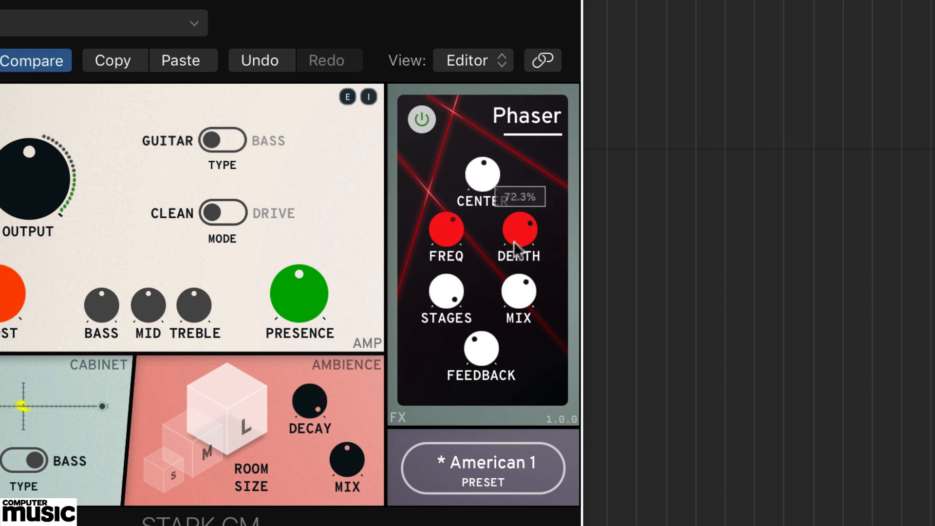
pyautogui.moveTo(440, 221); pyautogui.dragTo(441, 244)
pyautogui.moveTo(528, 240); pyautogui.dragTo(523, 254)
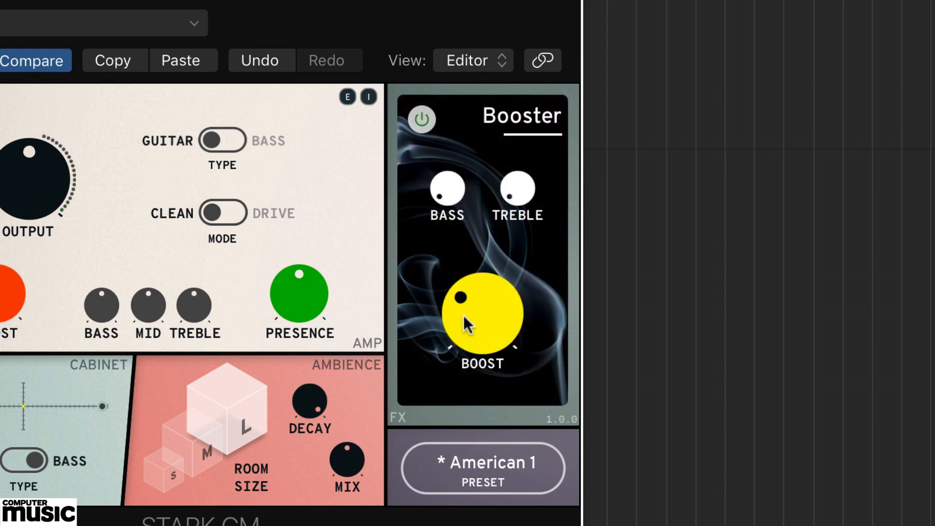
# Set the Booster pedal's Boost to 0.0%, raise and lower its Bass, and raise Treble and Boost during playback.
pyautogui.moveTo(470, 305); pyautogui.dragTo(474, 471)
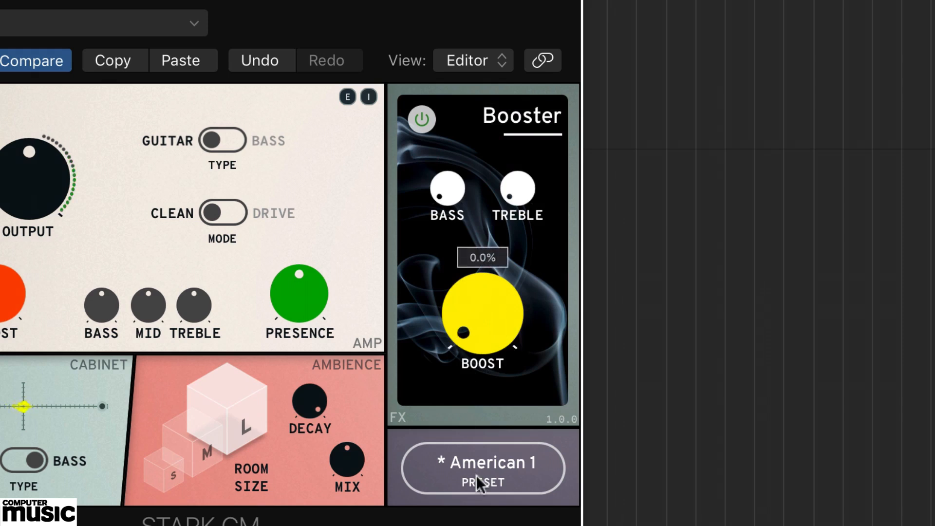
pyautogui.moveTo(481, 336)
pyautogui.mouseDown()
pyautogui.moveTo(483, 167)
pyautogui.moveTo(463, 334)
pyautogui.mouseUp()
pyautogui.moveTo(440, 183); pyautogui.dragTo(449, 44)
pyautogui.moveTo(489, 316); pyautogui.dragTo(490, 435)
pyautogui.moveTo(449, 168); pyautogui.dragTo(467, 335)
pyautogui.moveTo(508, 199); pyautogui.dragTo(531, 163)
pyautogui.moveTo(482, 299); pyautogui.dragTo(484, 246)
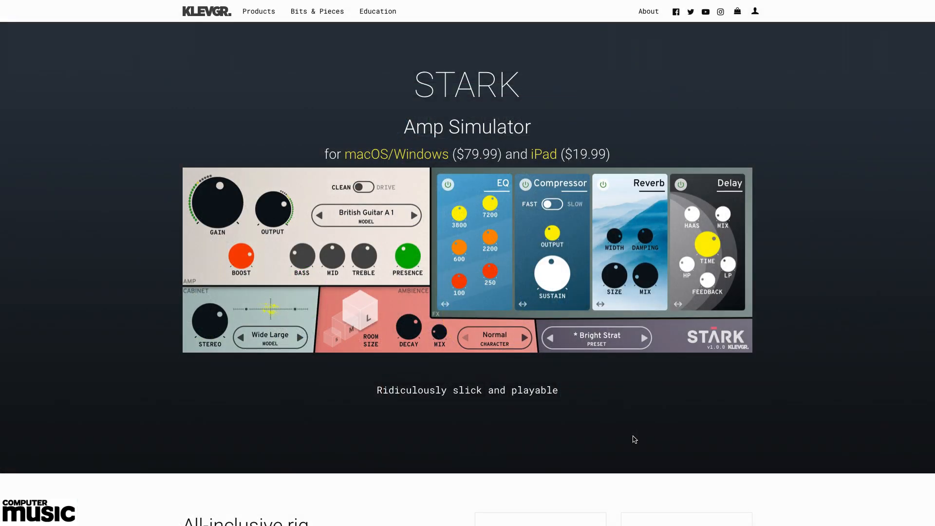
# Switch to the web browser and review the STARK product page's pricing, system requirements, feature list, Anatomy section and downloads, returning to its start.
pyautogui.scroll(-4, 635, 439)
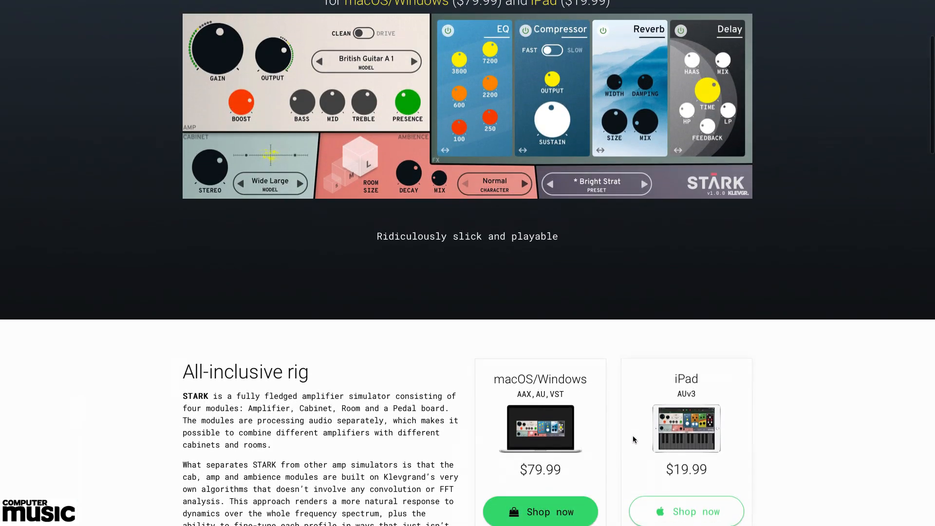
pyautogui.scroll(-8, 633, 440)
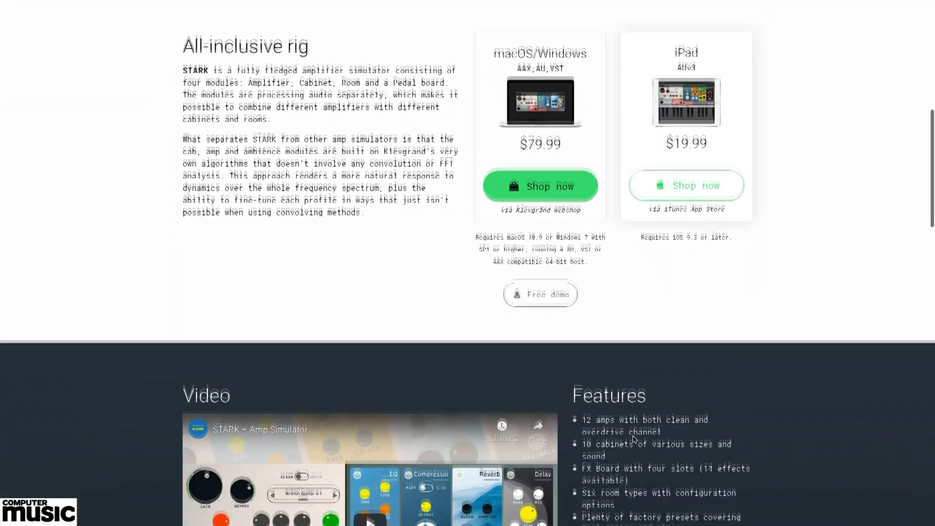
pyautogui.scroll(-4, 633, 440)
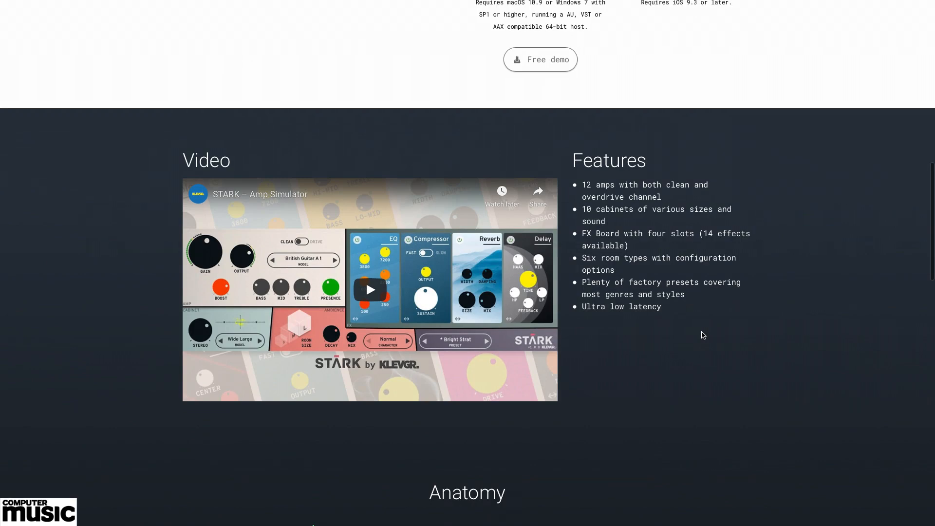
pyautogui.scroll(-6, 703, 335)
pyautogui.scroll(-3, 702, 332)
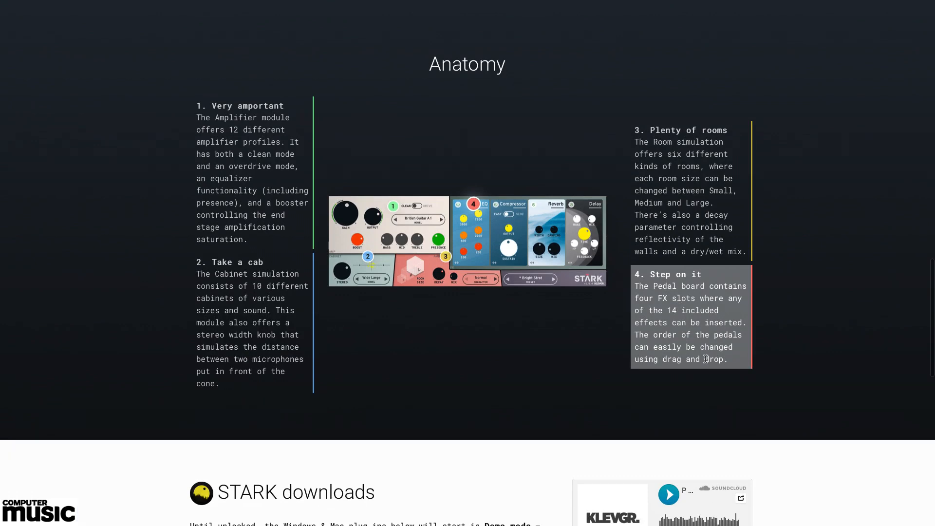
pyautogui.scroll(-5, 705, 359)
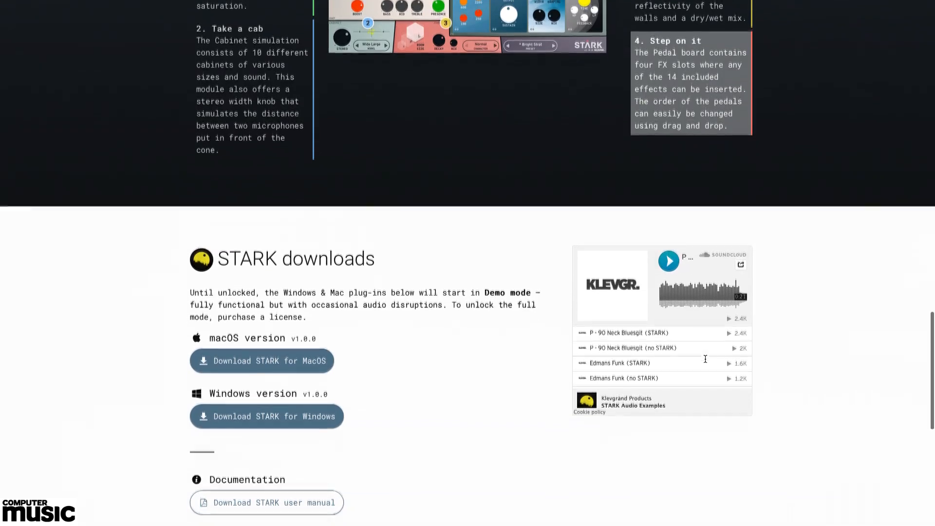
pyautogui.scroll(6, 428, 396)
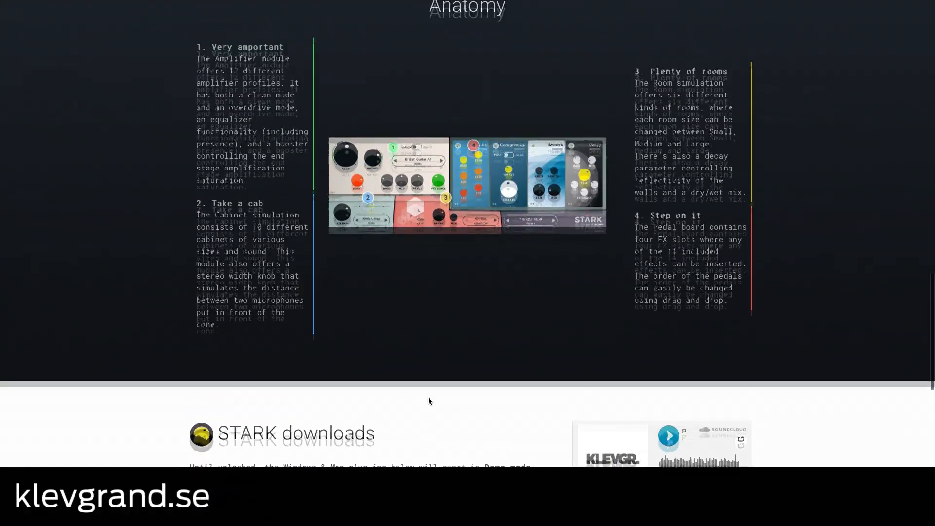
pyautogui.scroll(15, 428, 396)
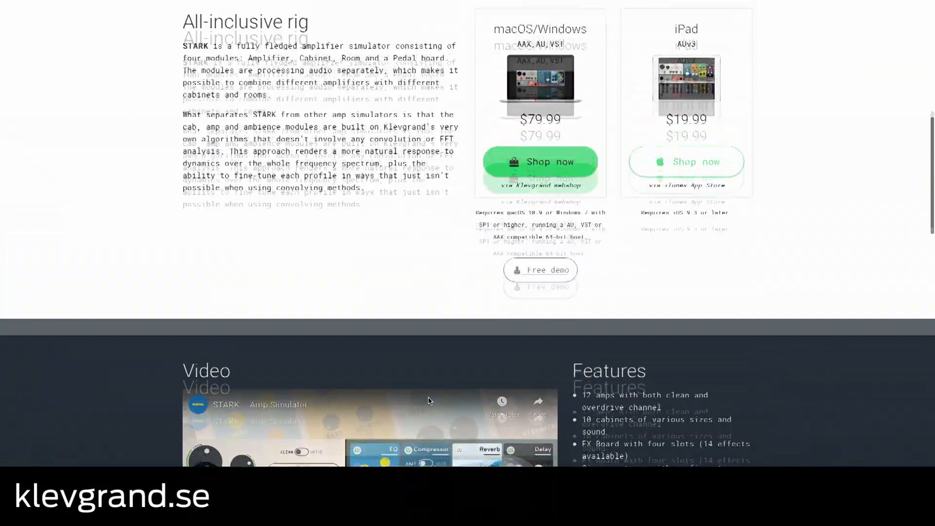
pyautogui.scroll(4, 429, 401)
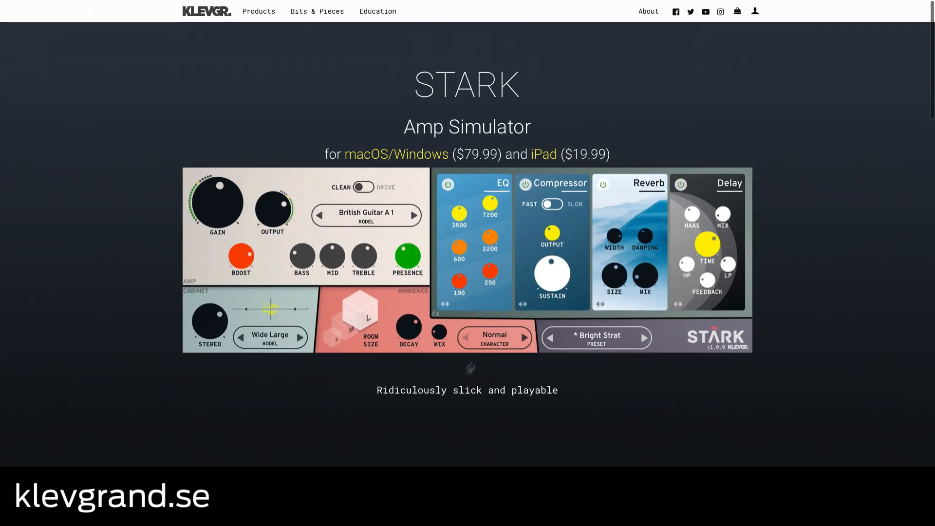